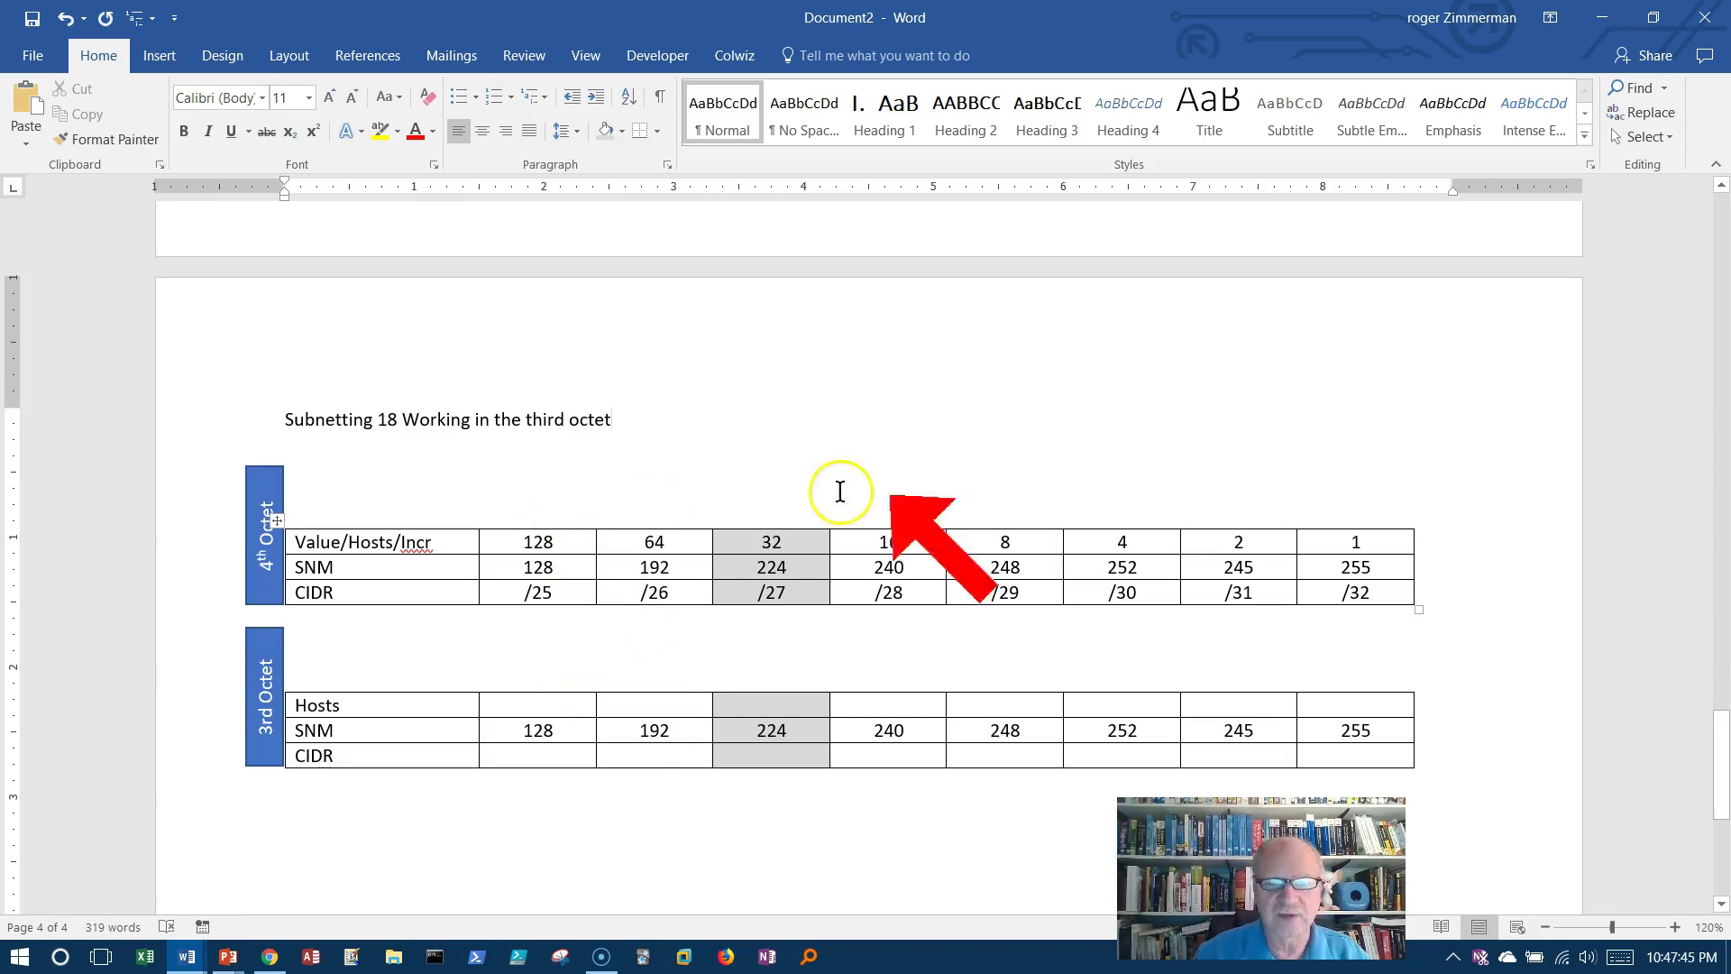
{"action": "mouse_move", "coordinate": [1393, 541]}
{"action": "left_mouse_down"}
{"action": "mouse_move", "coordinate": [560, 558]}
{"action": "mouse_move", "coordinate": [511, 542]}
{"action": "left_mouse_up"}
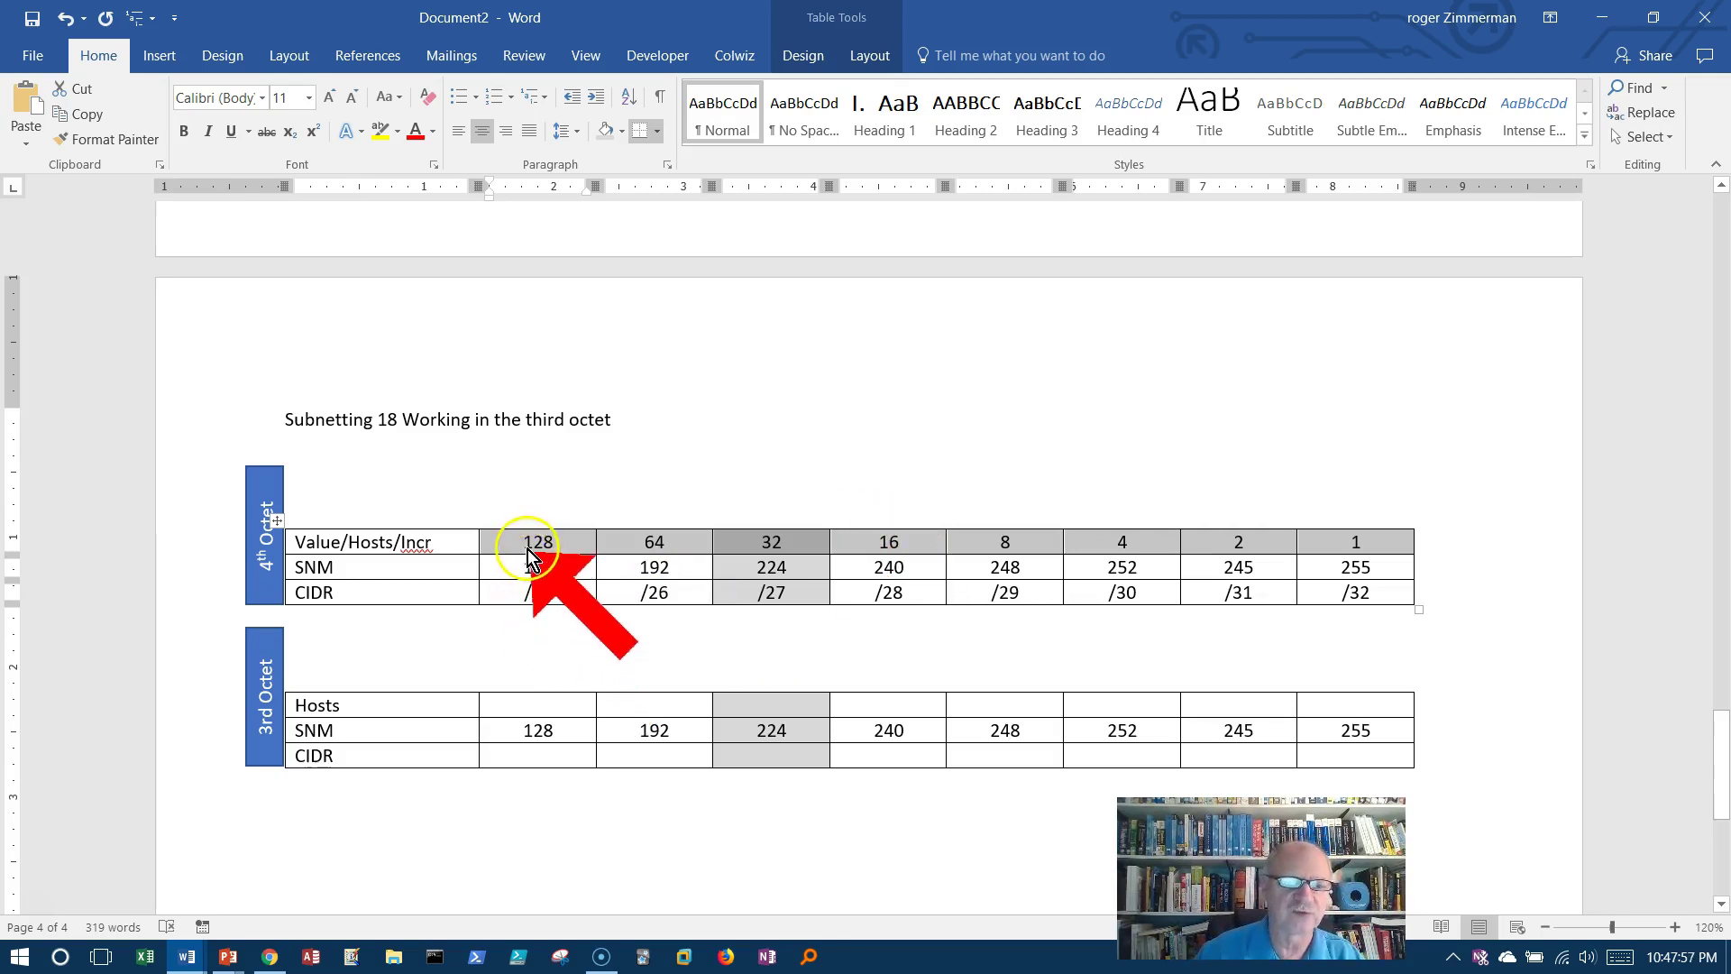
{"action": "left_click_drag", "start_coordinate": [401, 542], "coordinate": [426, 542]}
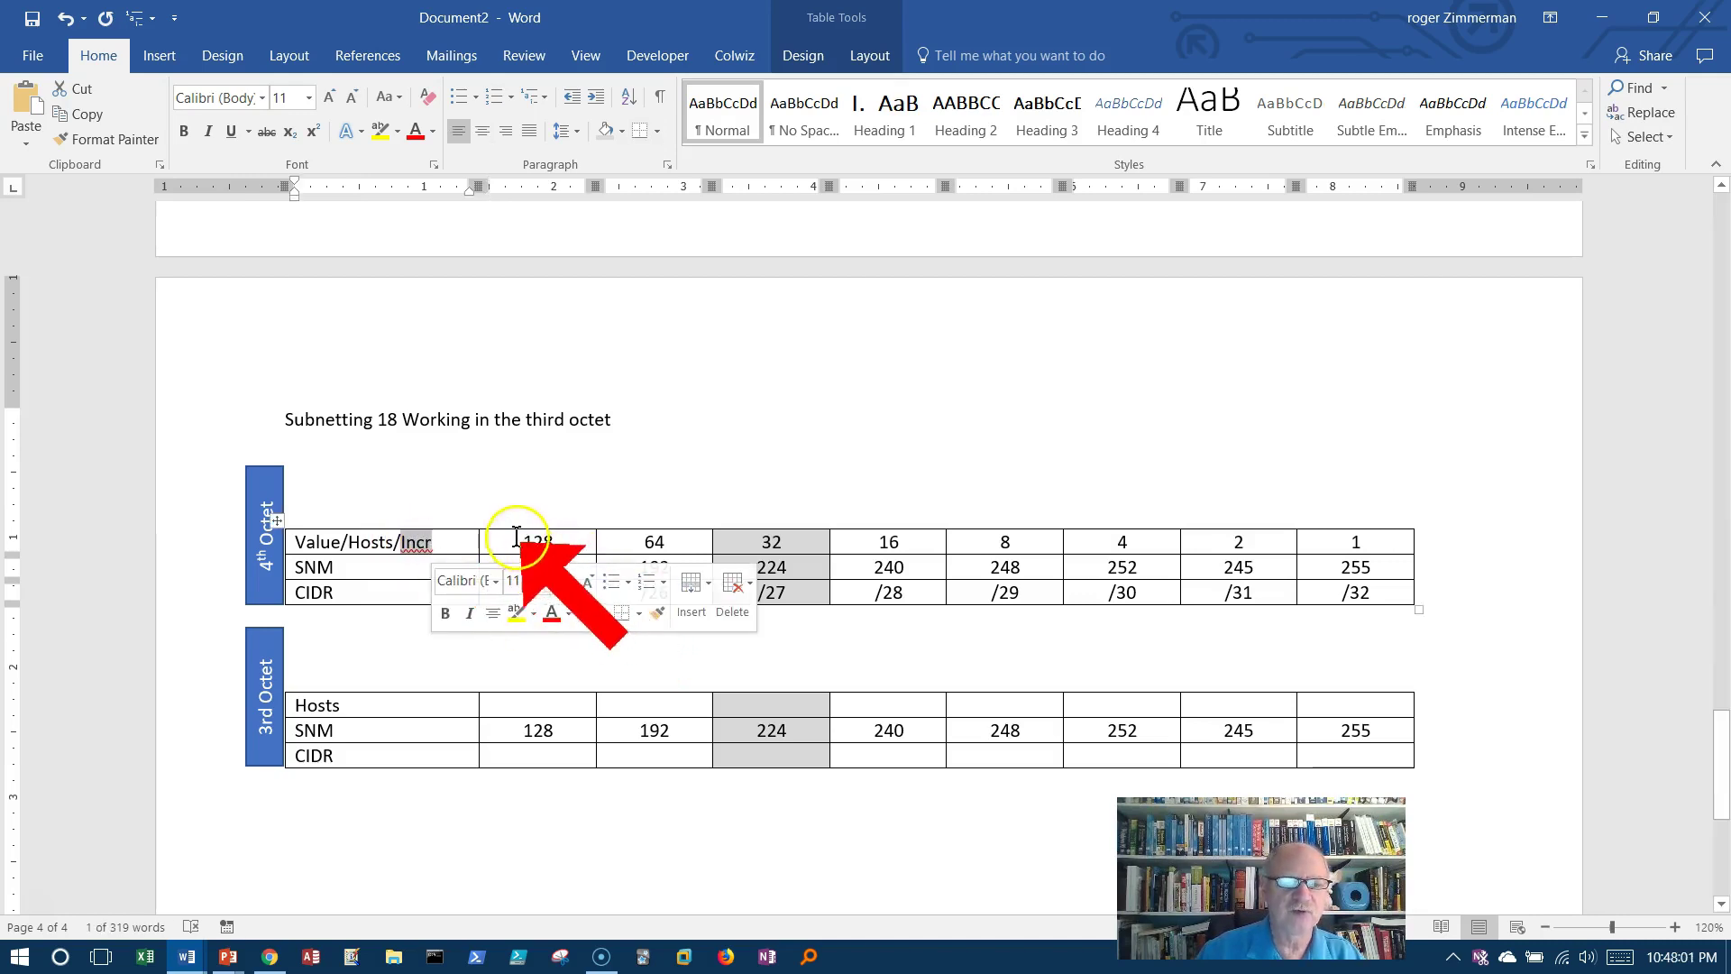
{"action": "double_click", "coordinate": [552, 540]}
{"action": "double_click", "coordinate": [652, 541]}
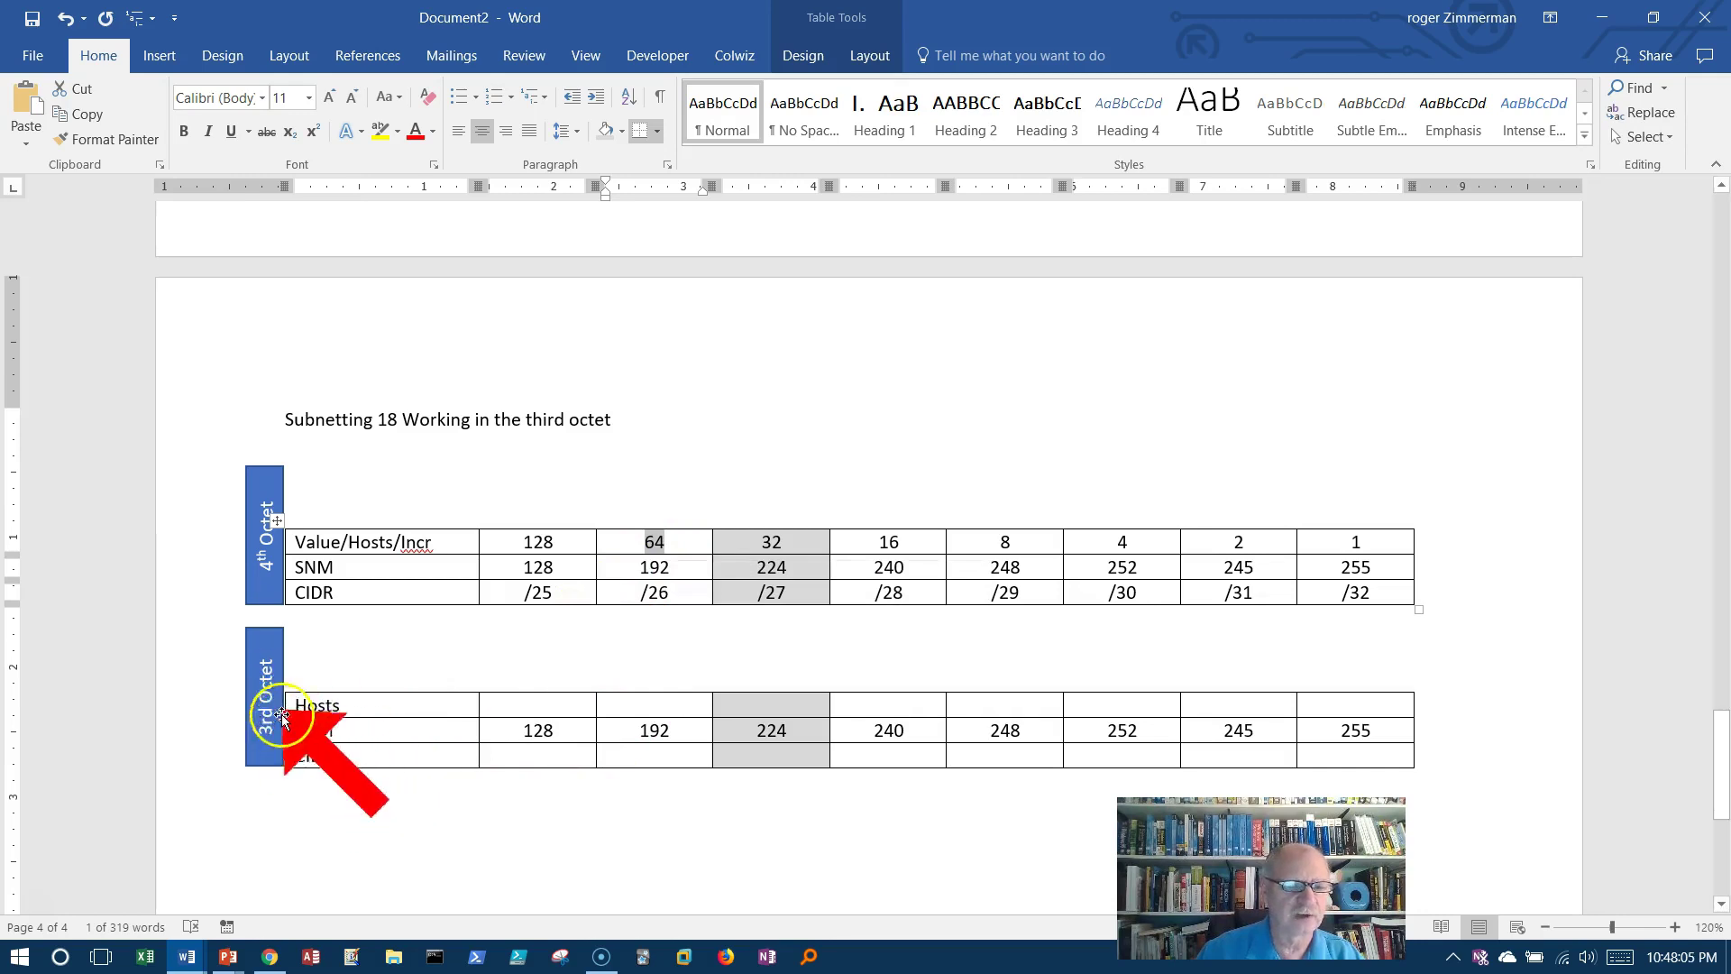
{"action": "left_click", "coordinate": [619, 655]}
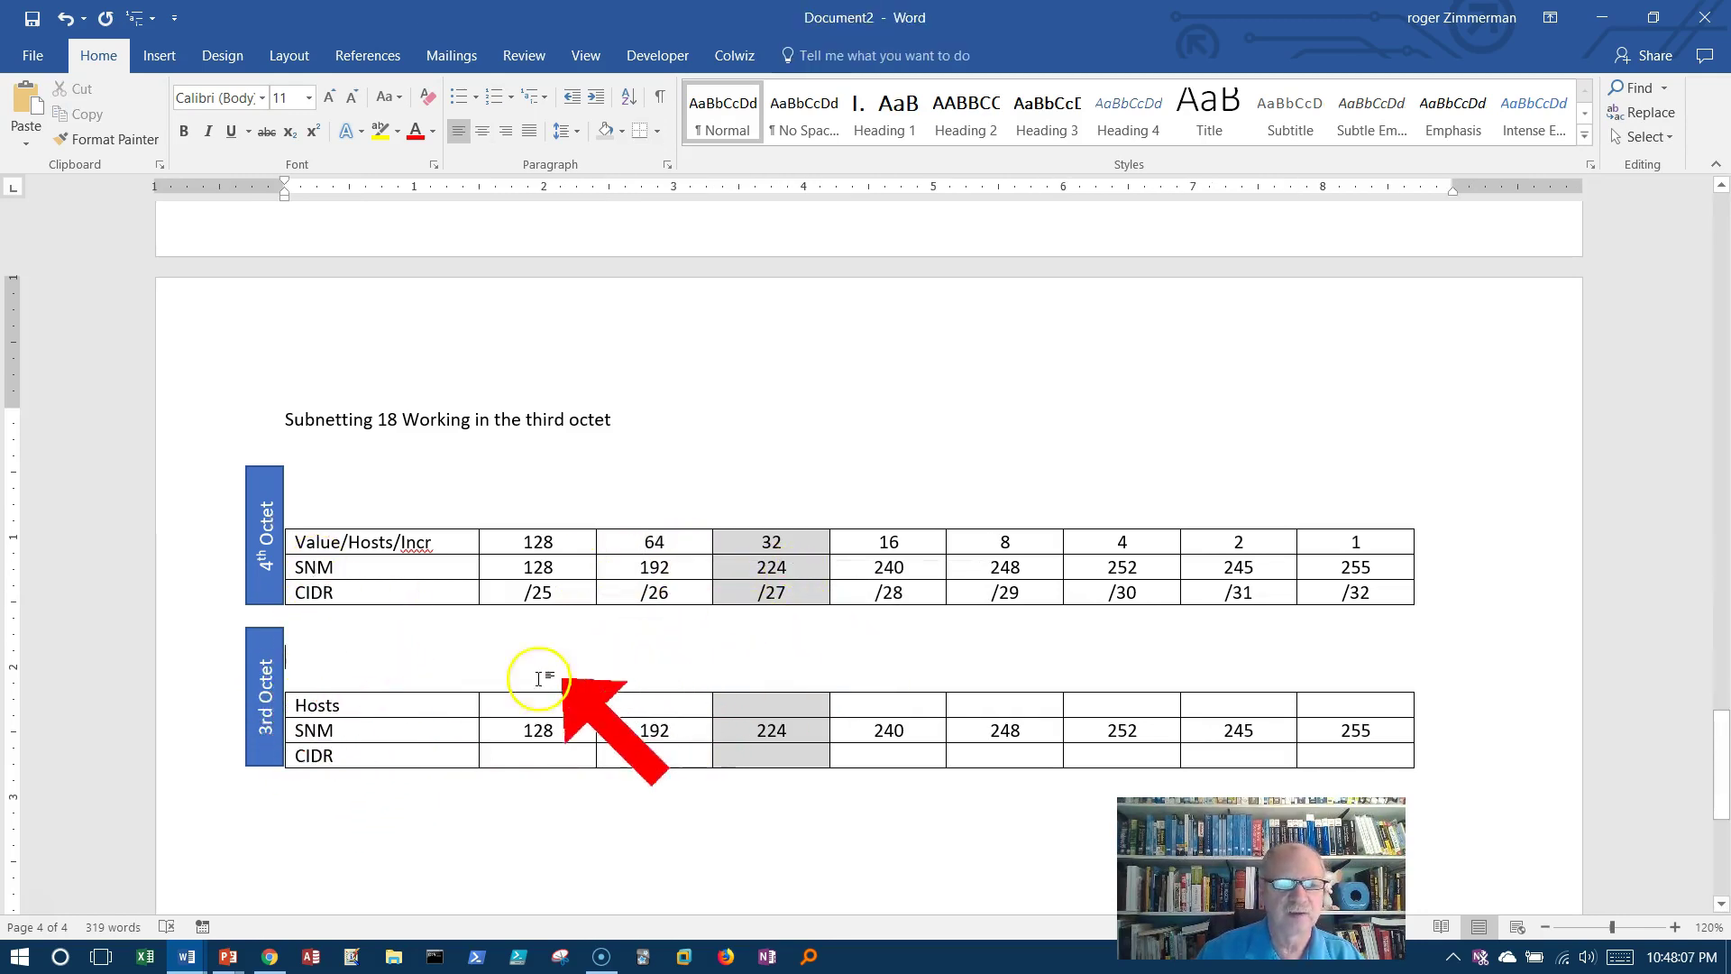
{"action": "left_click", "coordinate": [364, 707]}
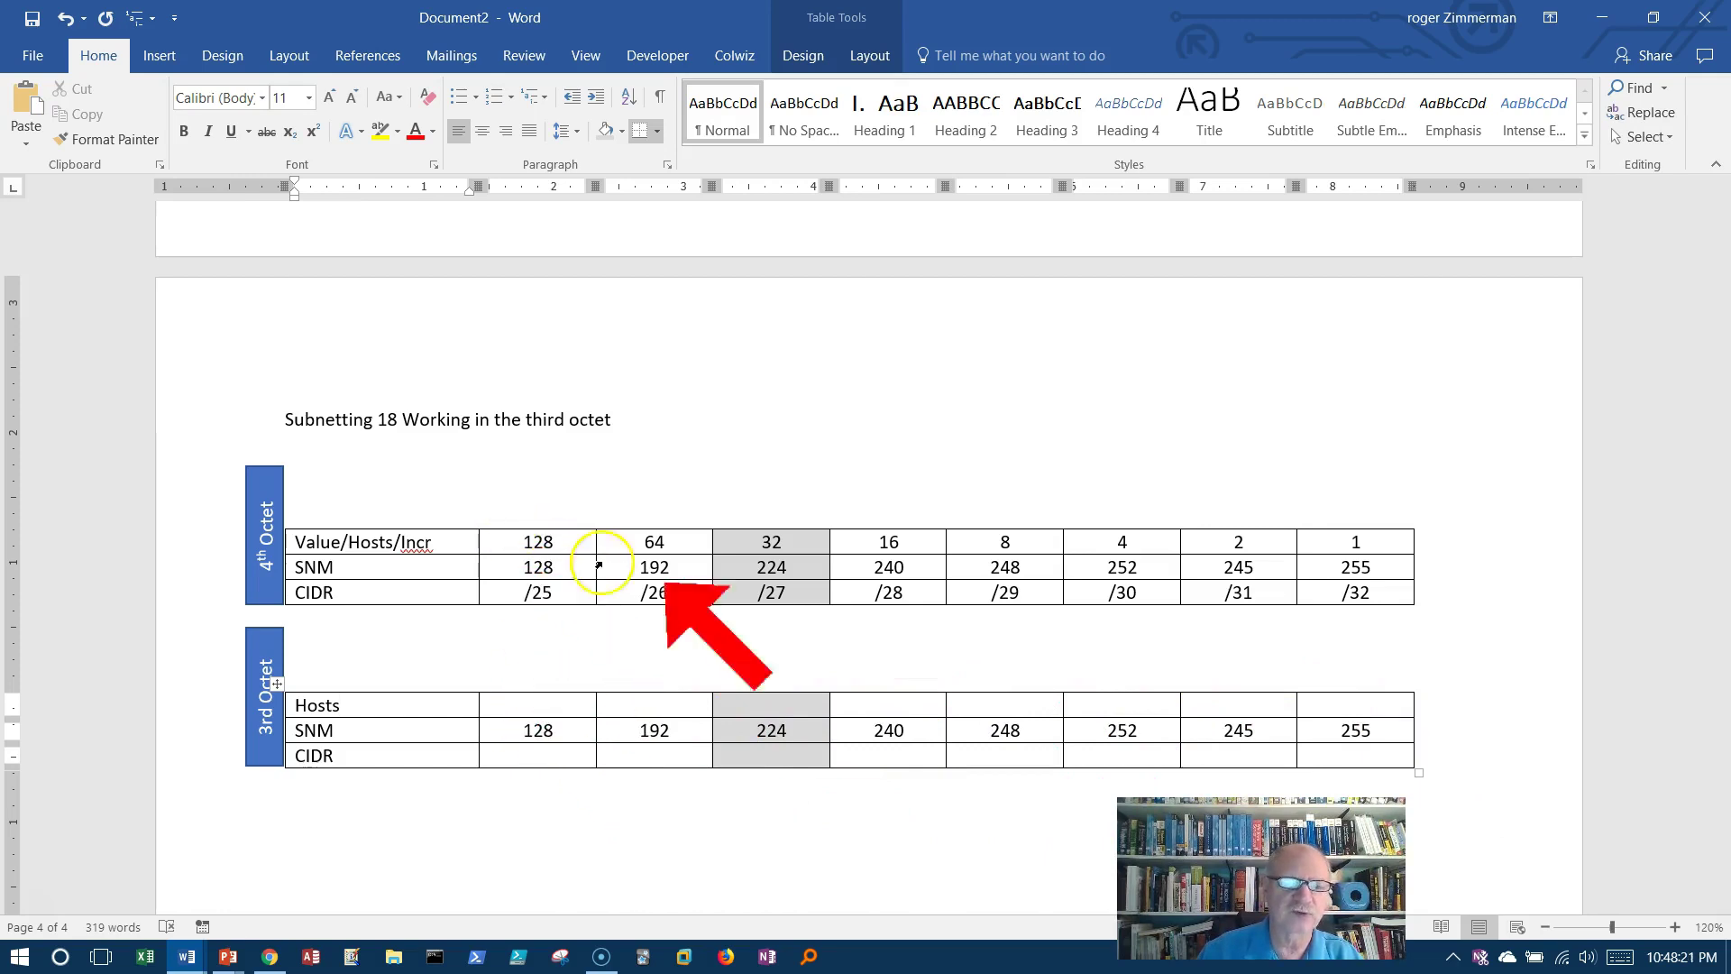
Center the contents of the entire Hosts row in the 3rd Octet table.
{"action": "left_click", "coordinate": [1342, 706]}
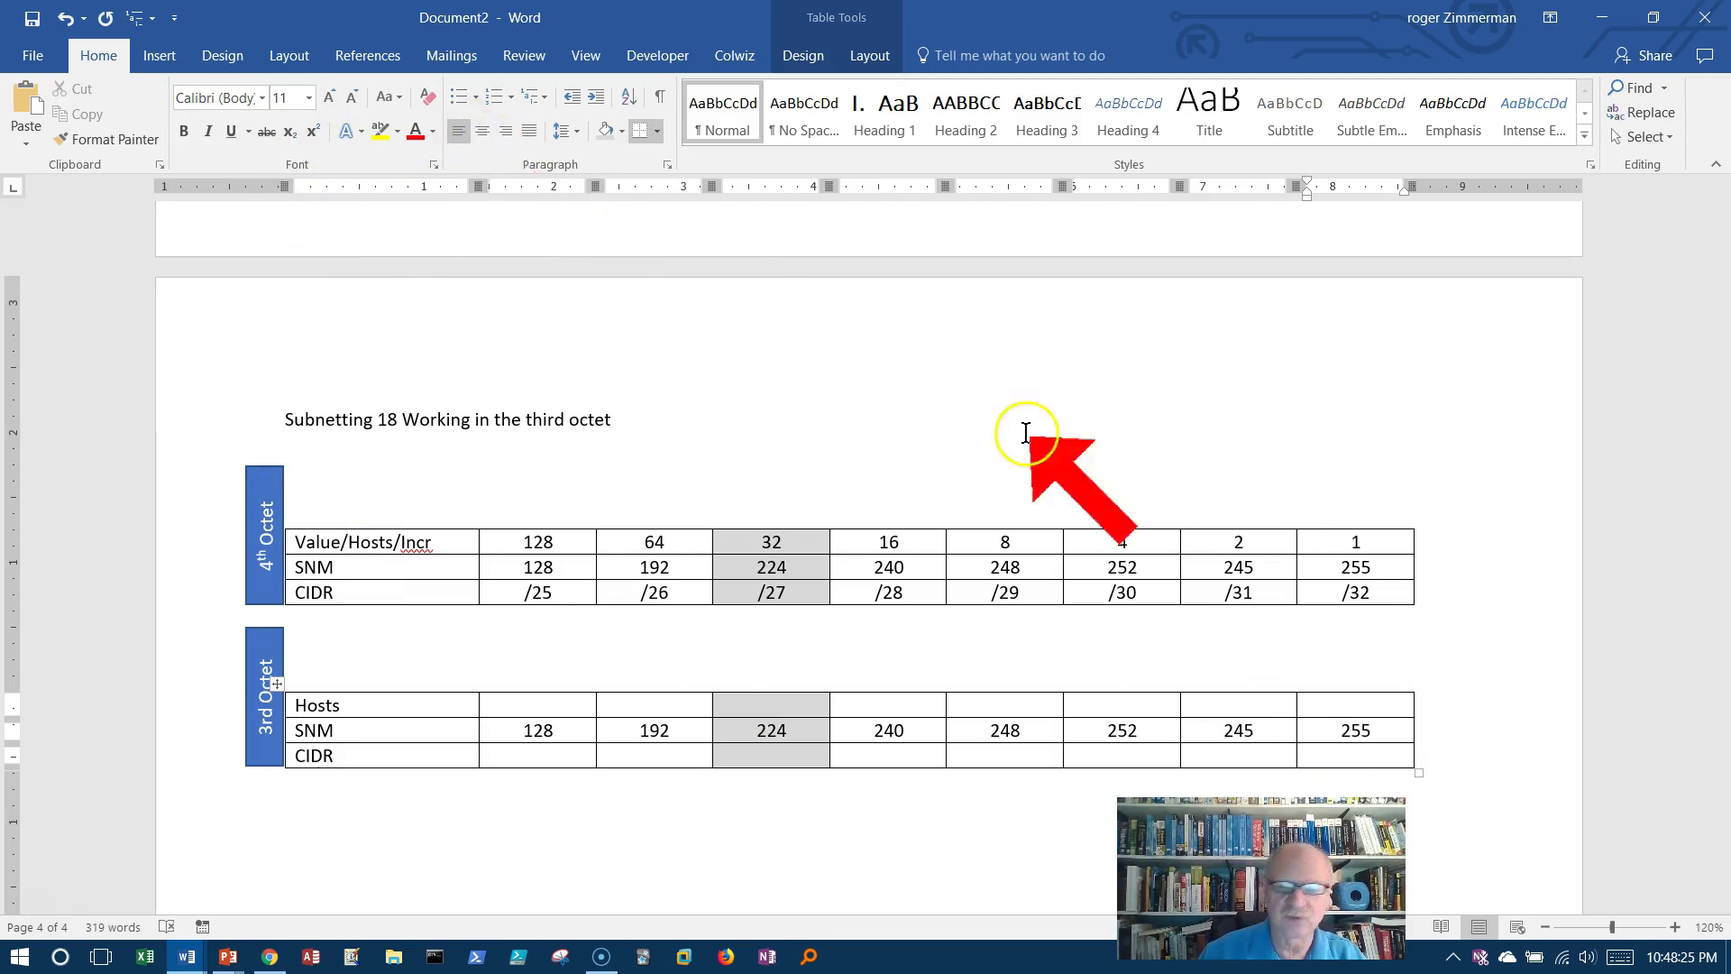
{"action": "left_click_drag", "start_coordinate": [1352, 705], "coordinate": [438, 706]}
{"action": "left_click", "coordinate": [486, 131]}
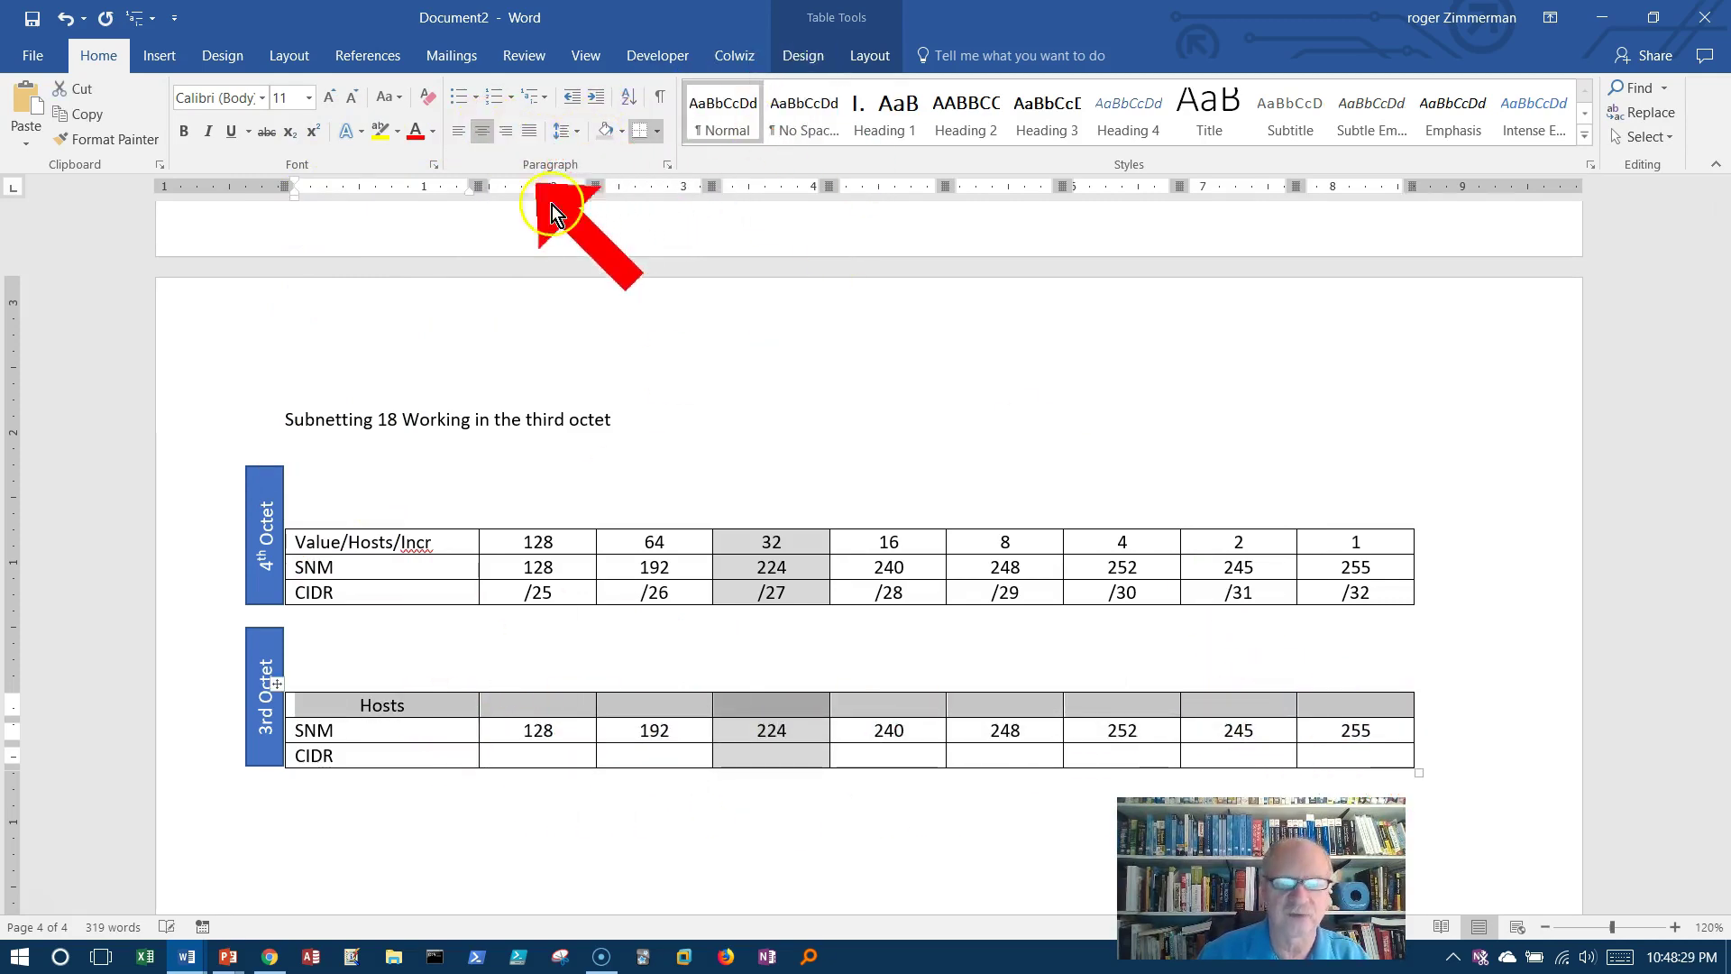
Change the shading of the gray 224 column to white in both the 4th Octet and 3rd Octet tables.
{"action": "left_click", "coordinate": [807, 709]}
{"action": "left_click_drag", "start_coordinate": [808, 554], "coordinate": [811, 577]}
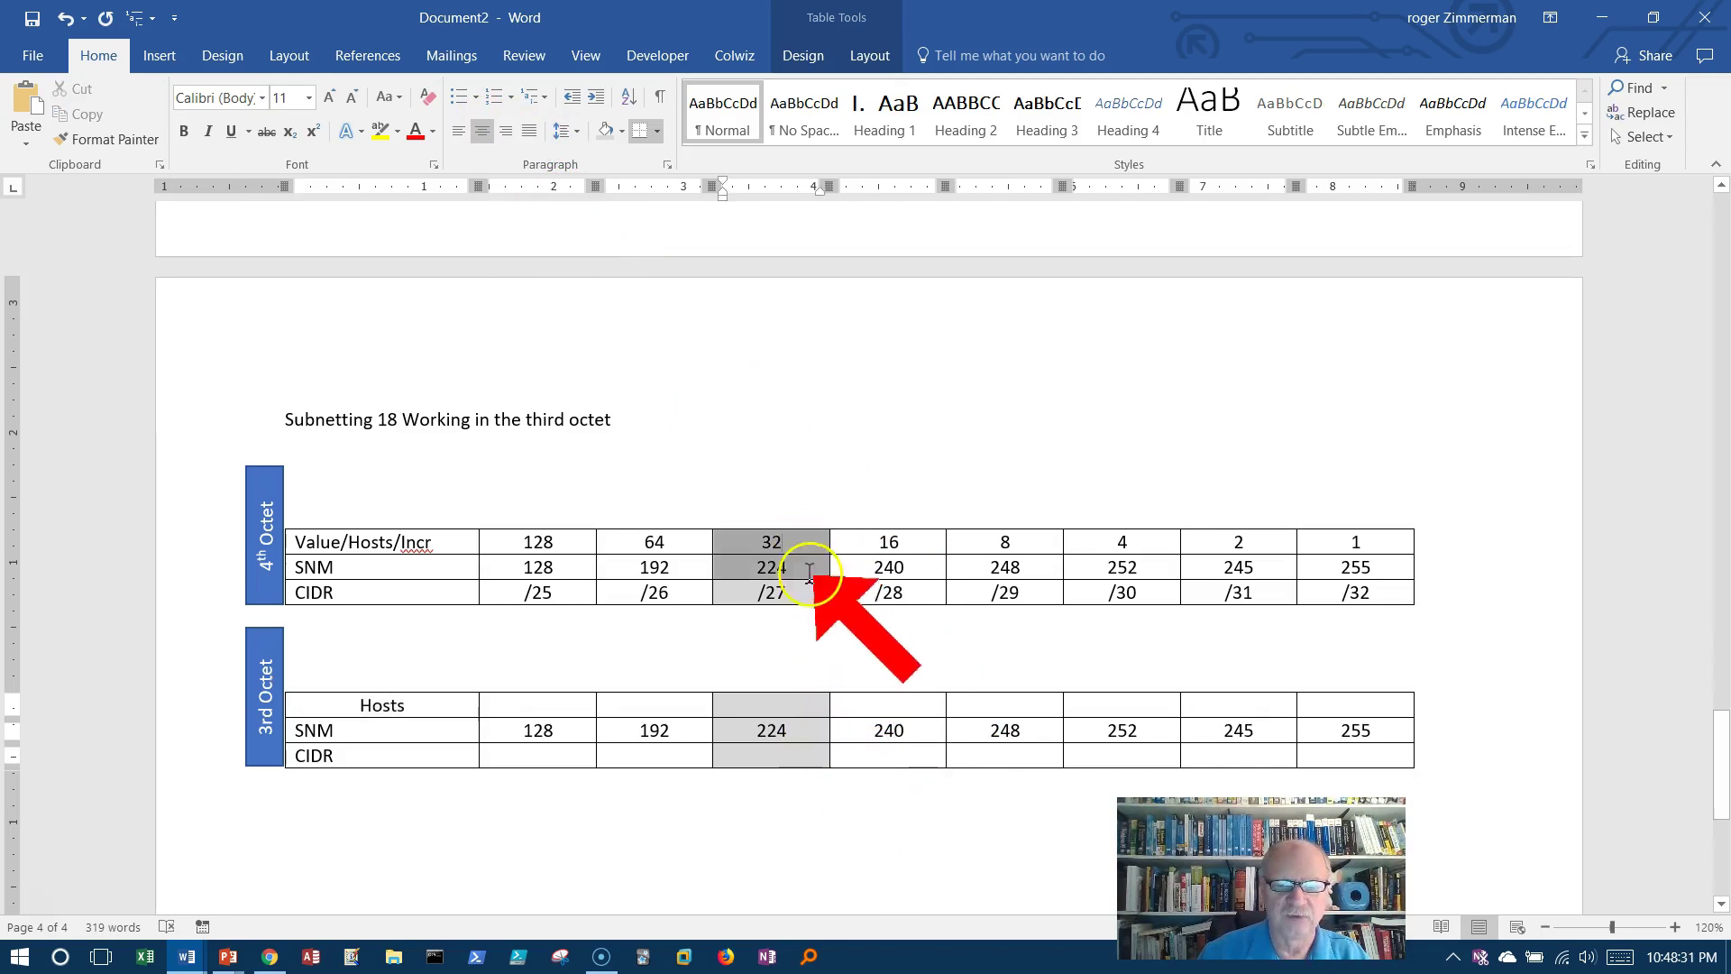
{"action": "left_click", "coordinate": [799, 55]}
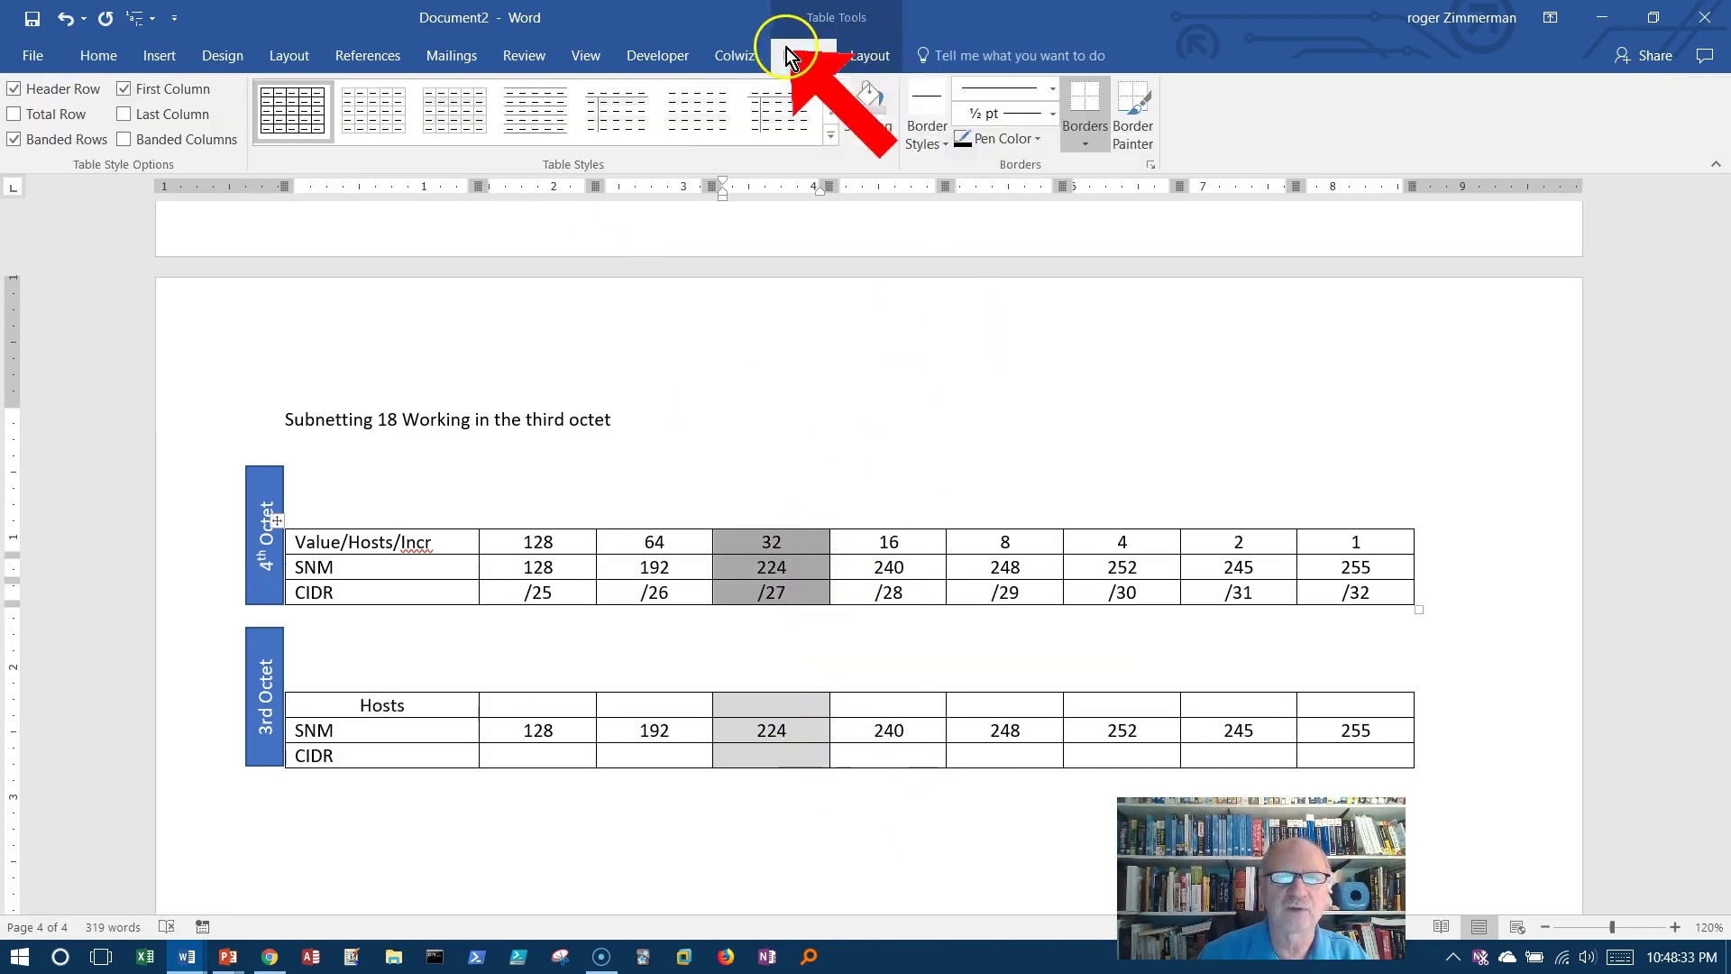
{"action": "left_click", "coordinate": [877, 143]}
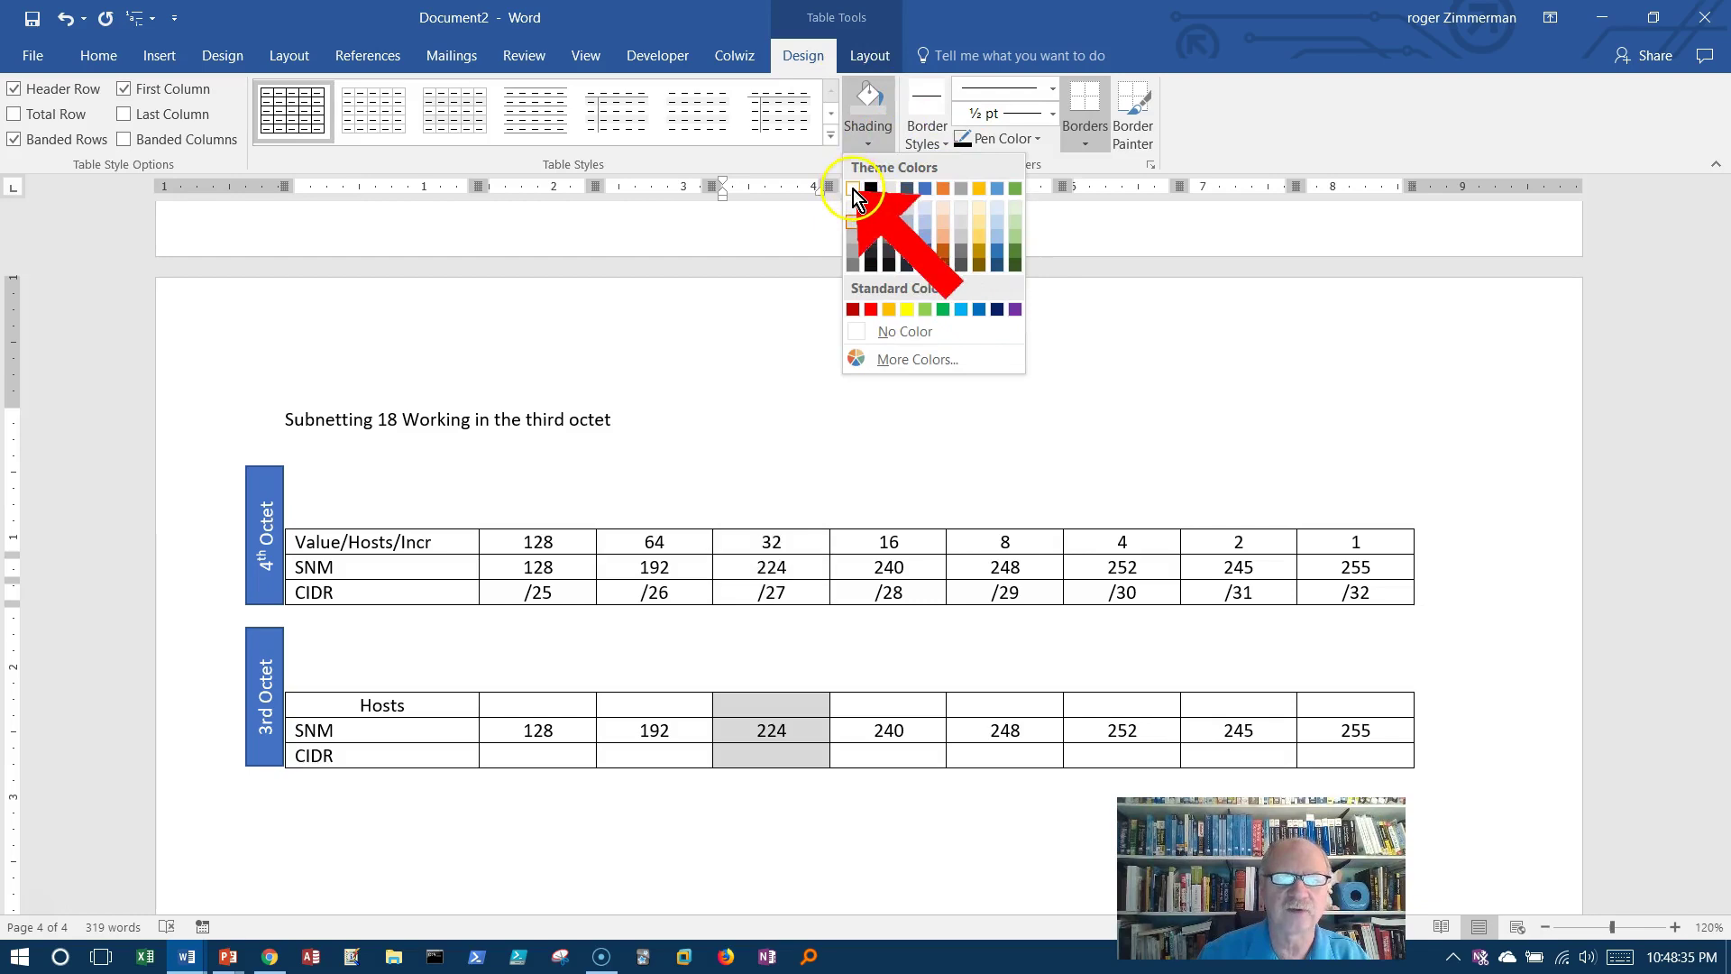
{"action": "left_click", "coordinate": [787, 809]}
{"action": "left_click_drag", "start_coordinate": [792, 753], "coordinate": [798, 707]}
{"action": "left_click", "coordinate": [876, 137]}
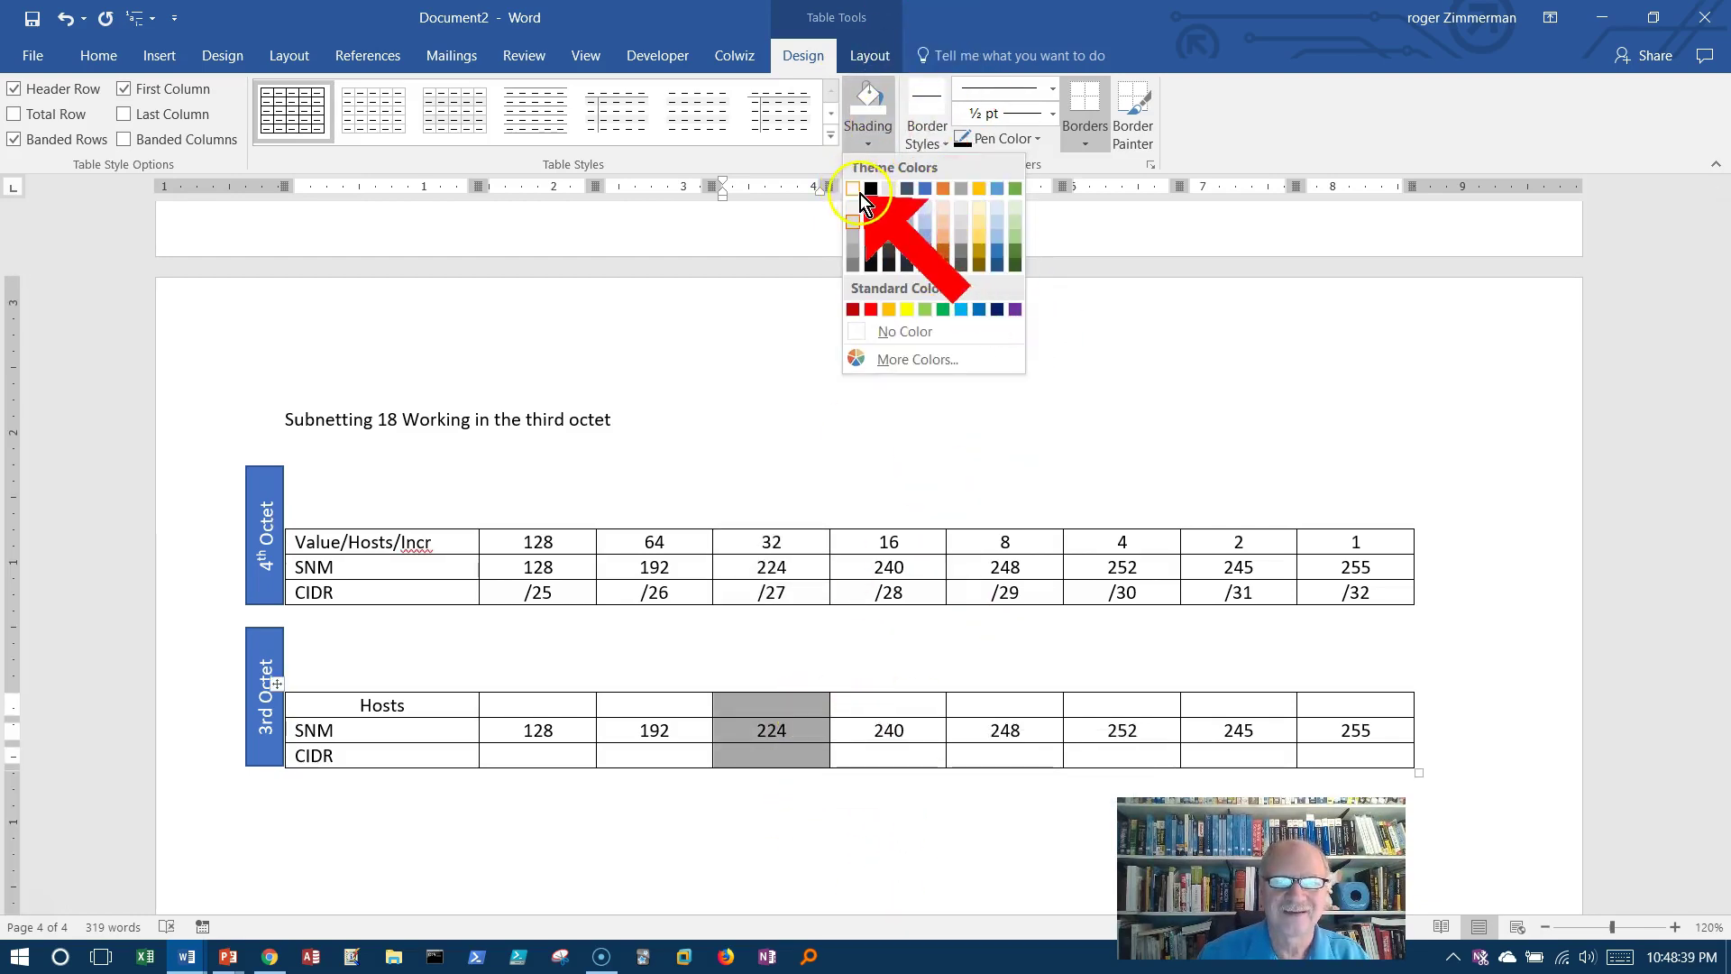
{"action": "left_click", "coordinate": [860, 193]}
{"action": "left_click", "coordinate": [992, 419]}
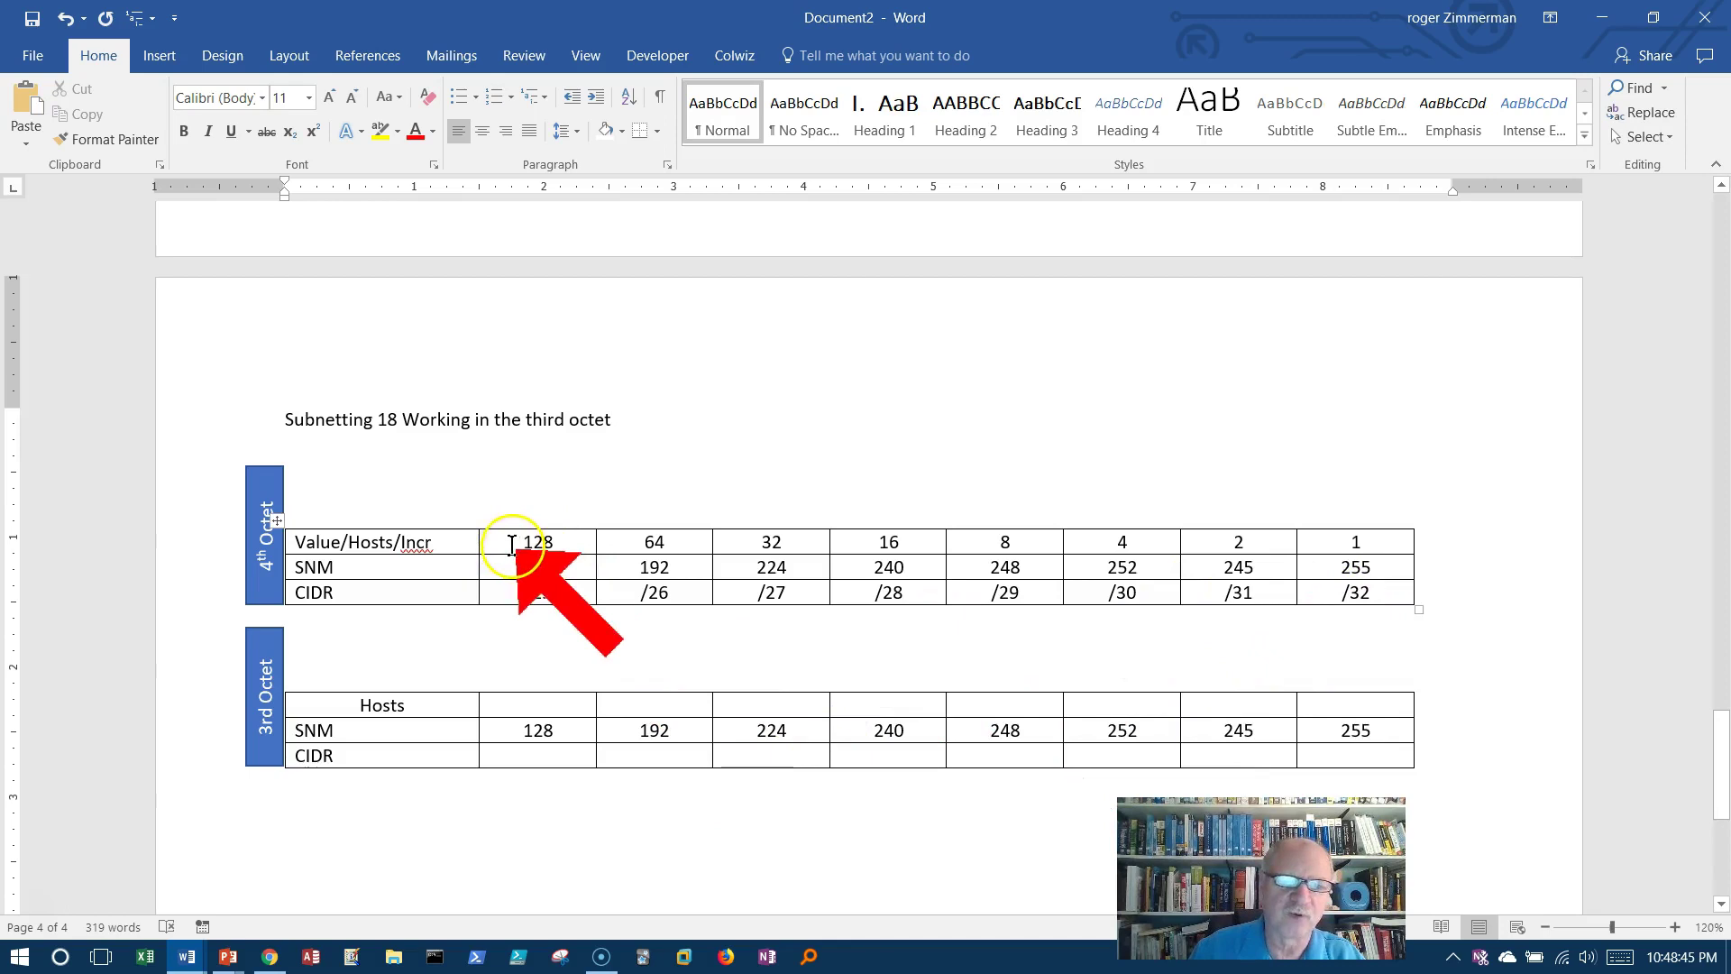
Fill the 3rd Octet Hosts row from the 255 column back to the 240 column with 256, 512, 1024, 2048 and 4096.
{"action": "left_click", "coordinate": [1367, 710]}
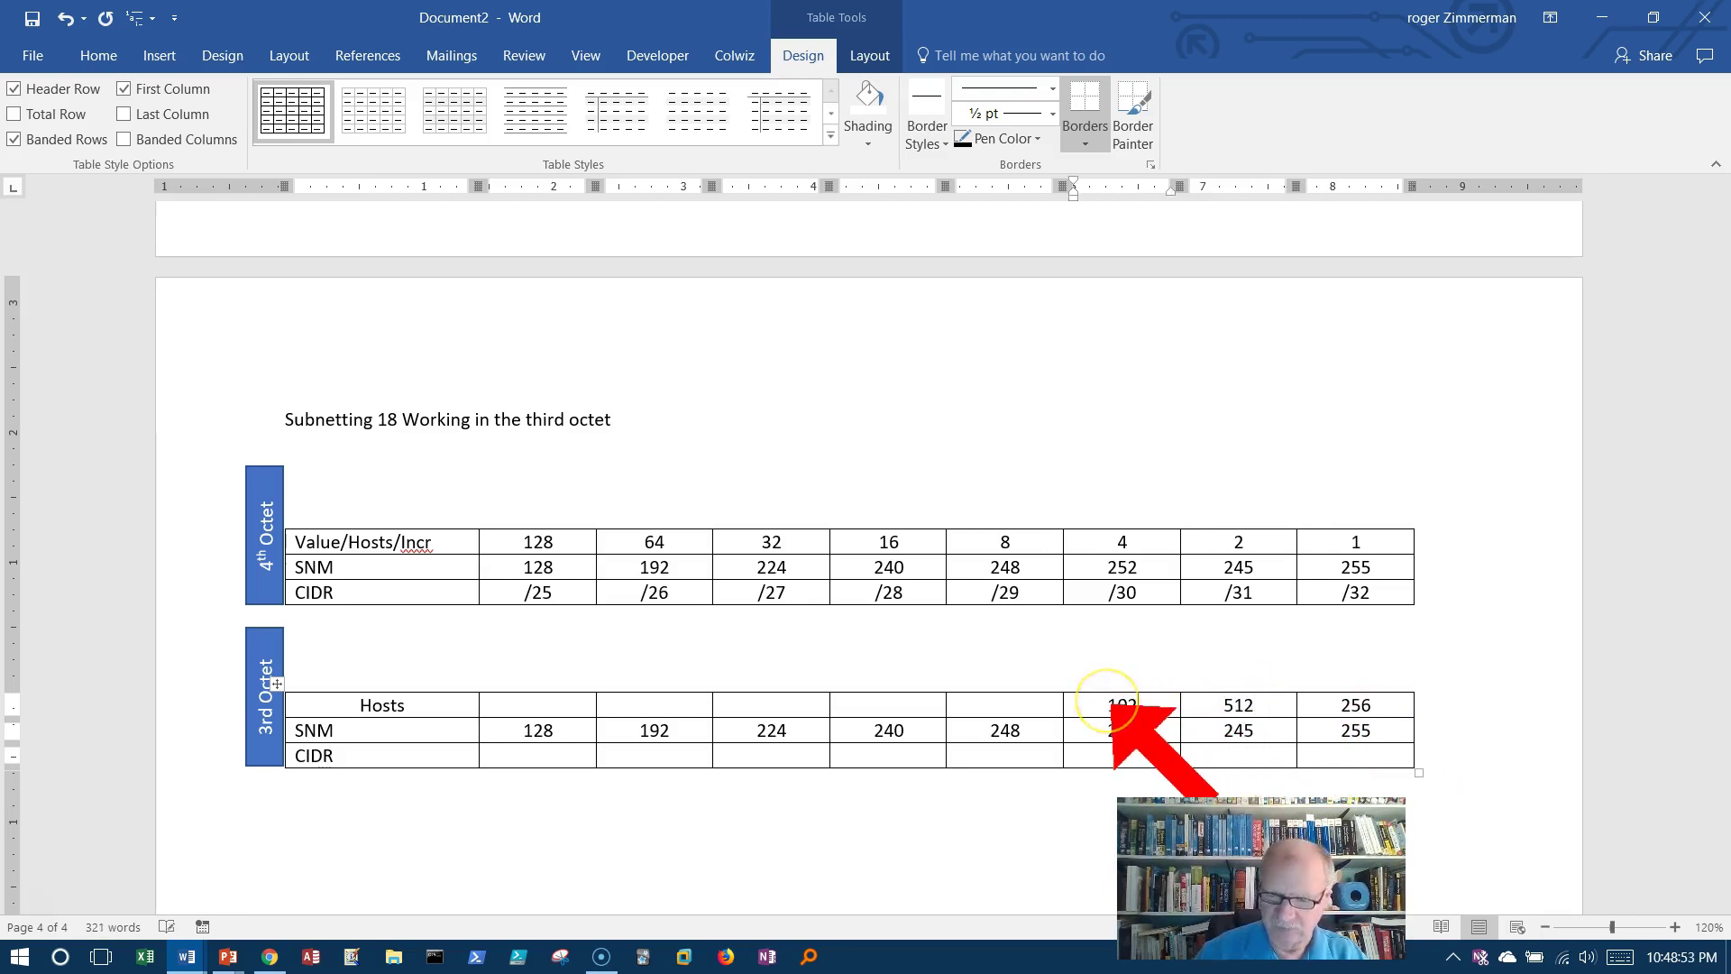
{"action": "left_click", "coordinate": [1022, 696]}
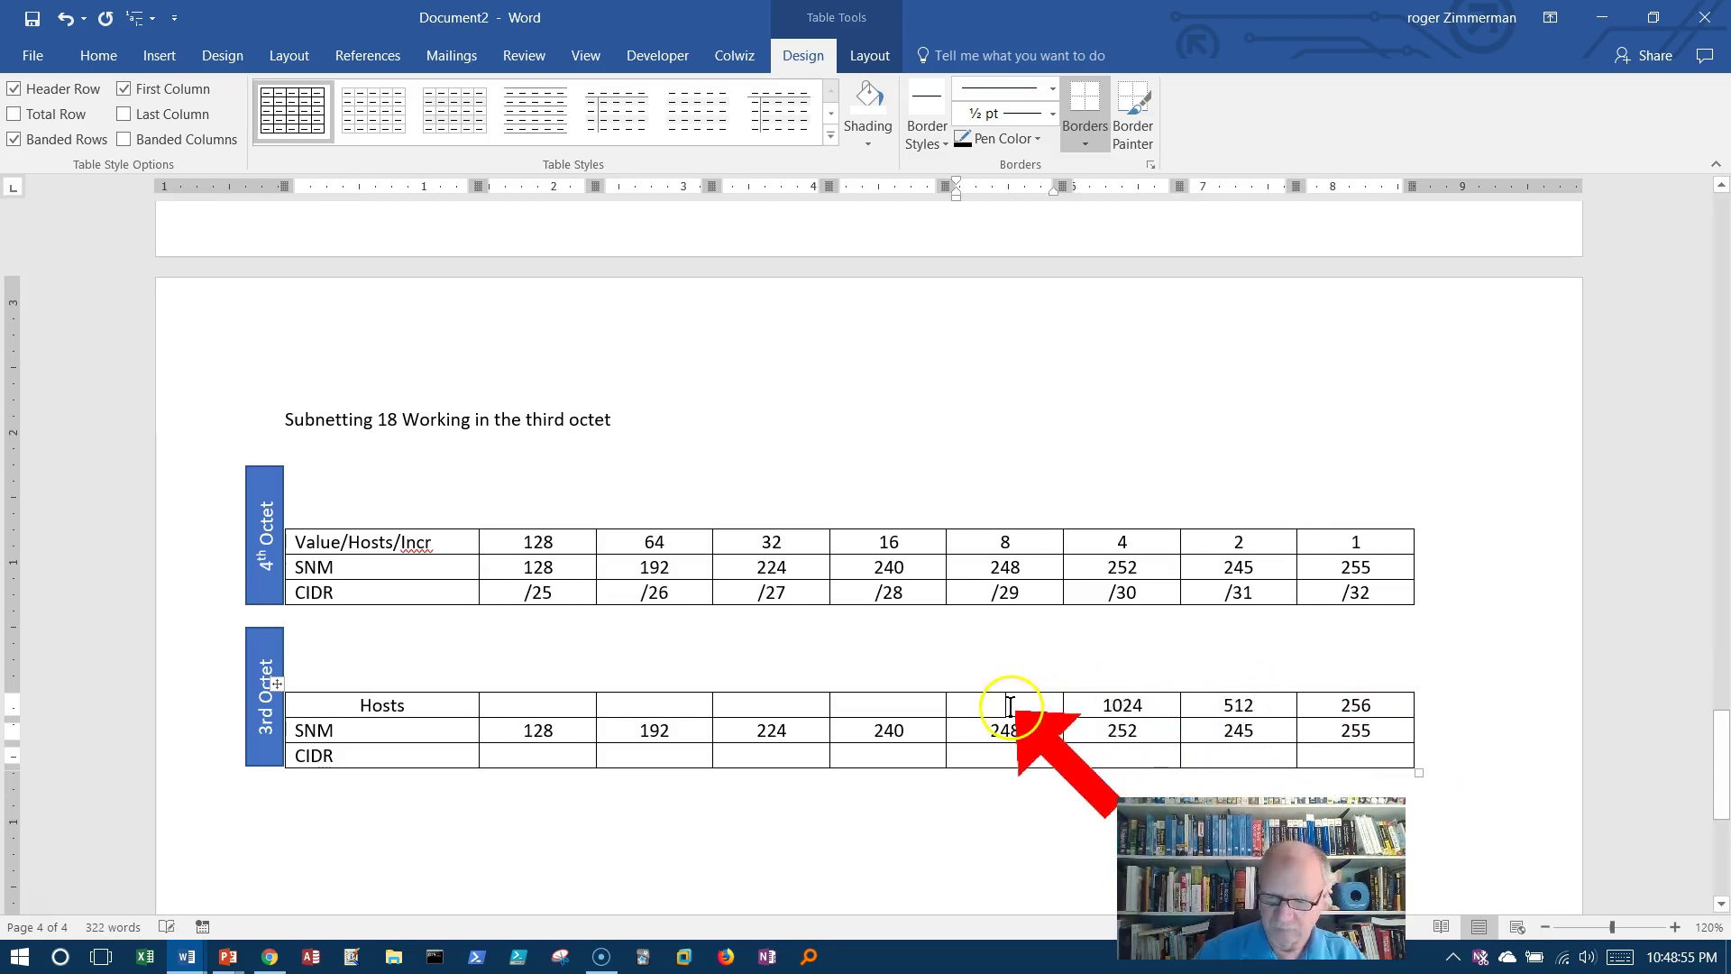
{"action": "left_click", "coordinate": [905, 711]}
{"action": "type", "text": "4096"}
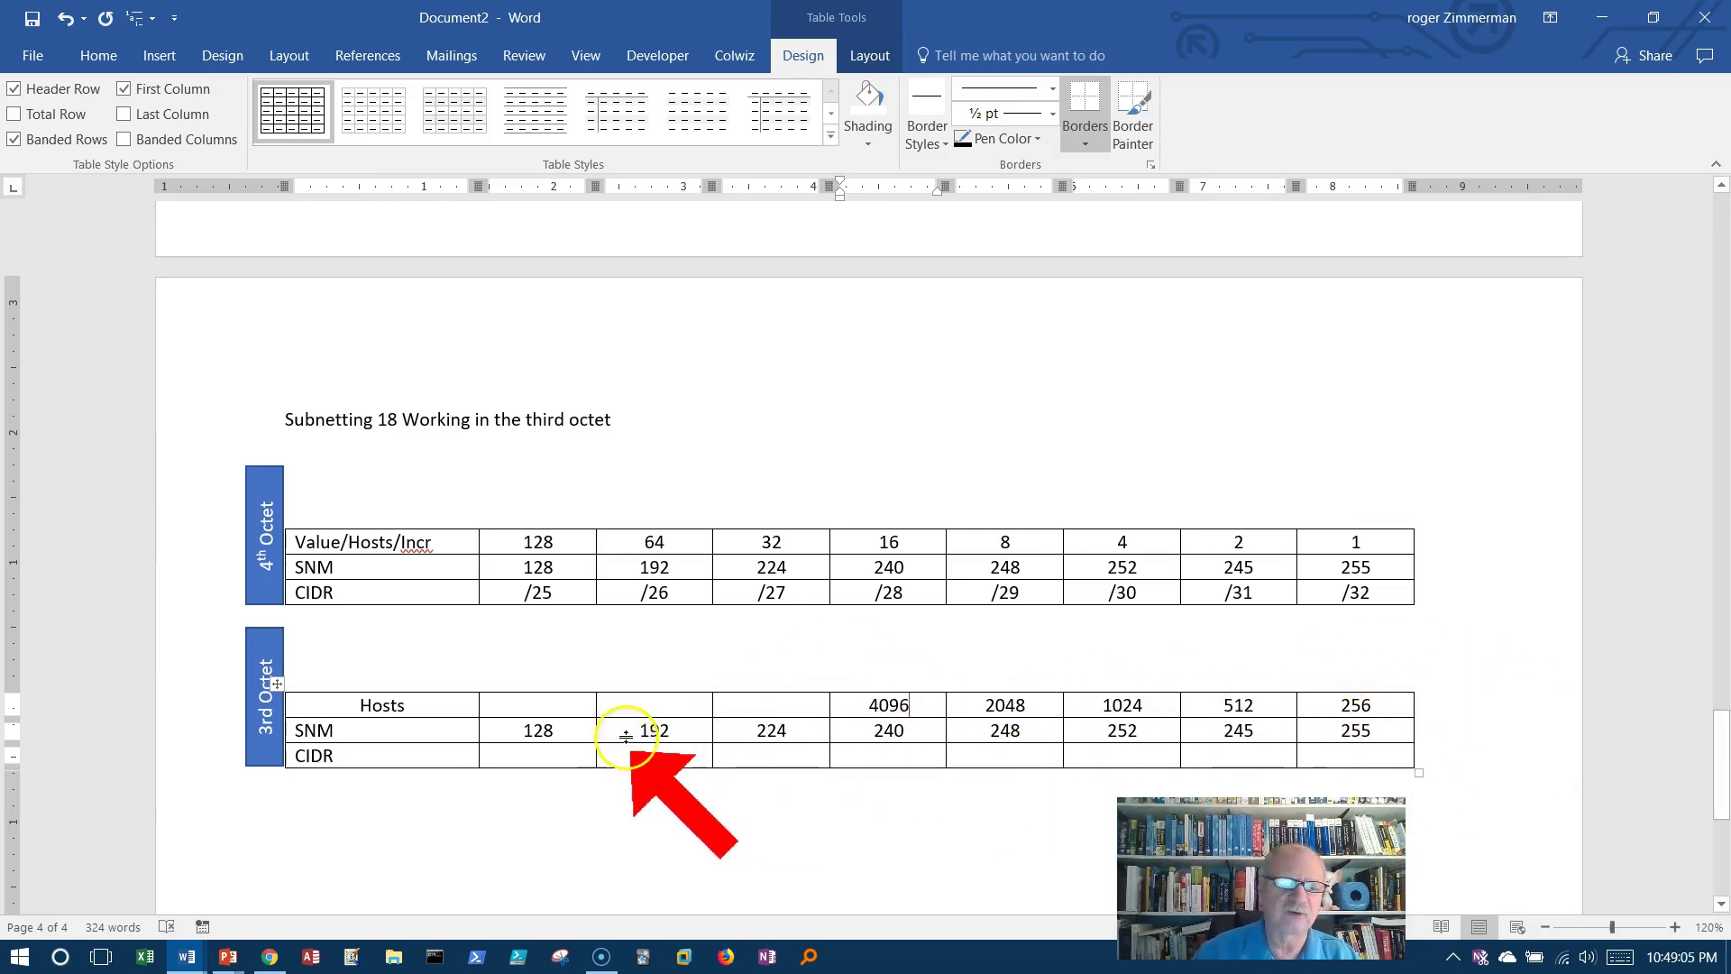
Enter a dash in the 3rd Octet Hosts cells of the 224, 192 and 128 columns.
{"action": "left_click", "coordinate": [794, 708]}
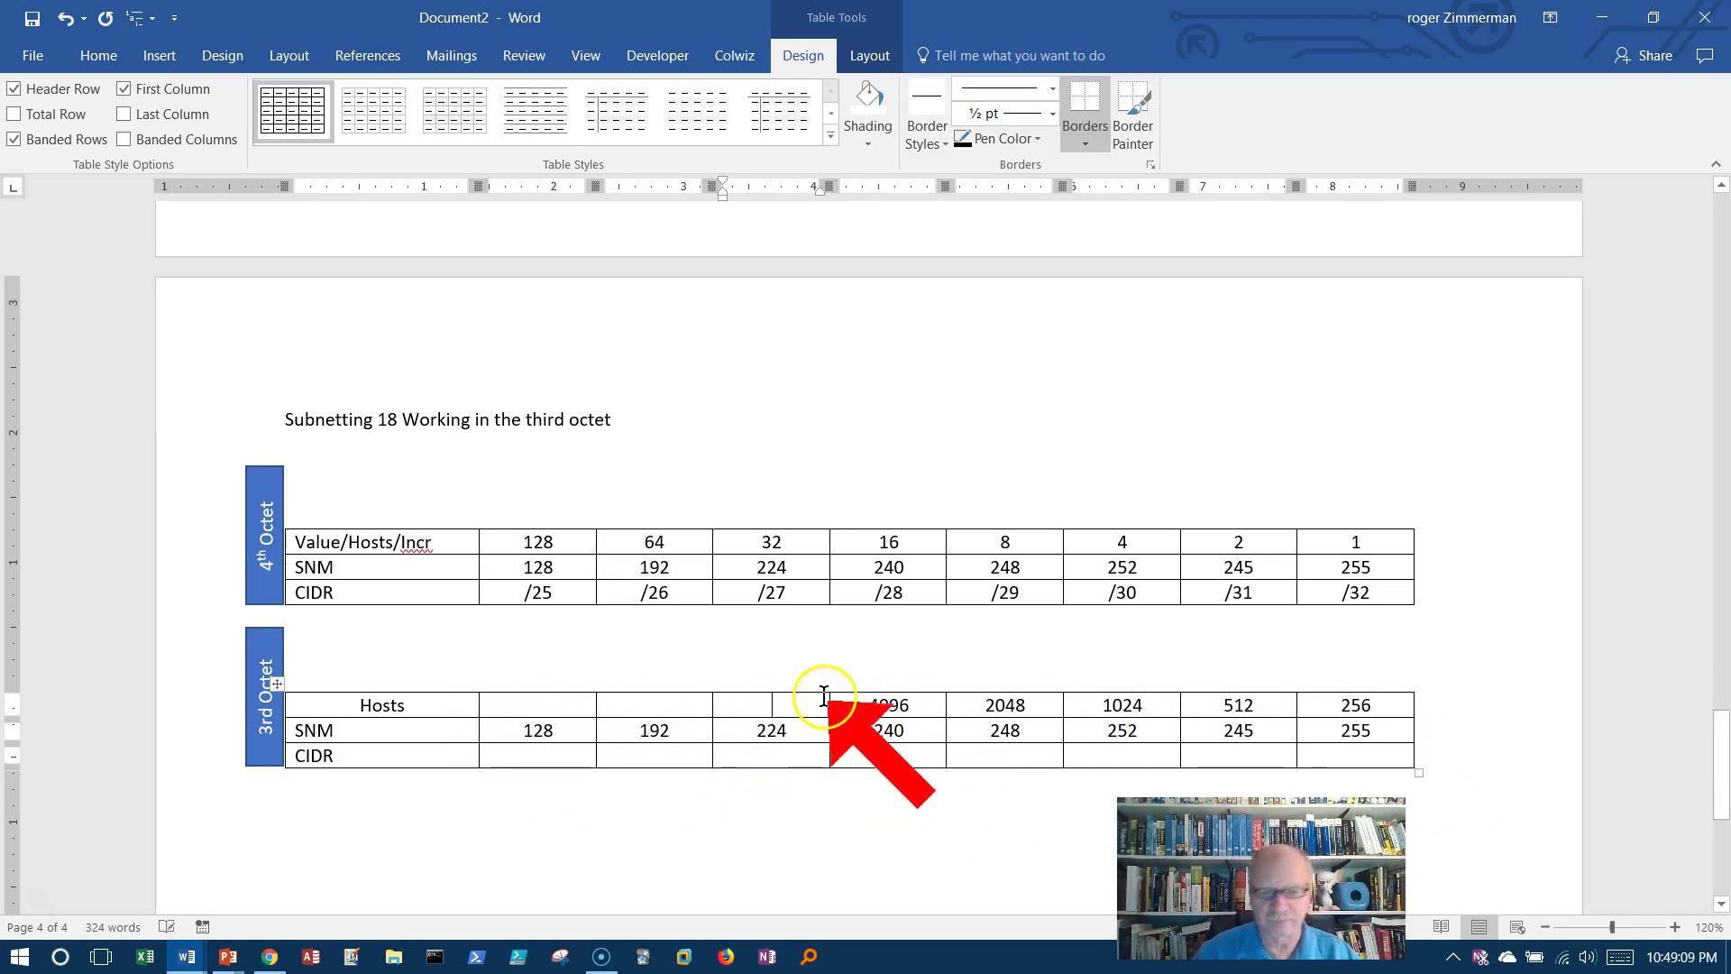
{"action": "type", "text": "-"}
{"action": "left_click", "coordinate": [656, 709]}
{"action": "type", "text": "-"}
{"action": "left_click", "coordinate": [533, 709]}
{"action": "type", "text": "-"}
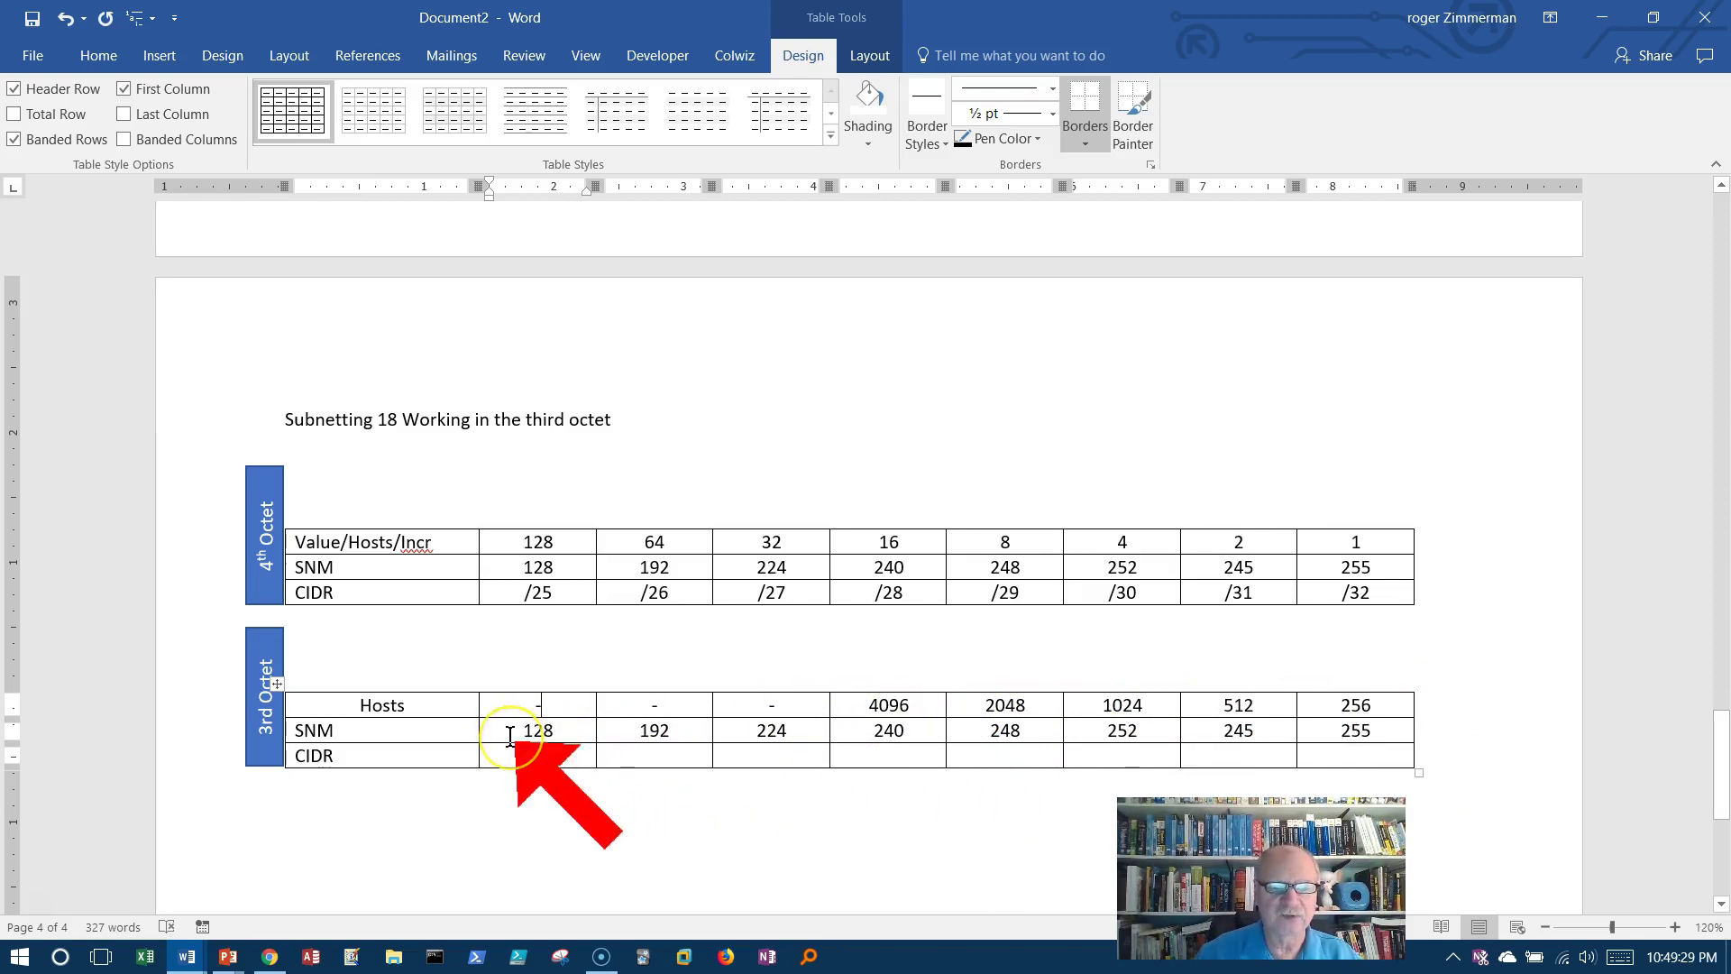
{"action": "left_click_drag", "start_coordinate": [510, 737], "coordinate": [1360, 741]}
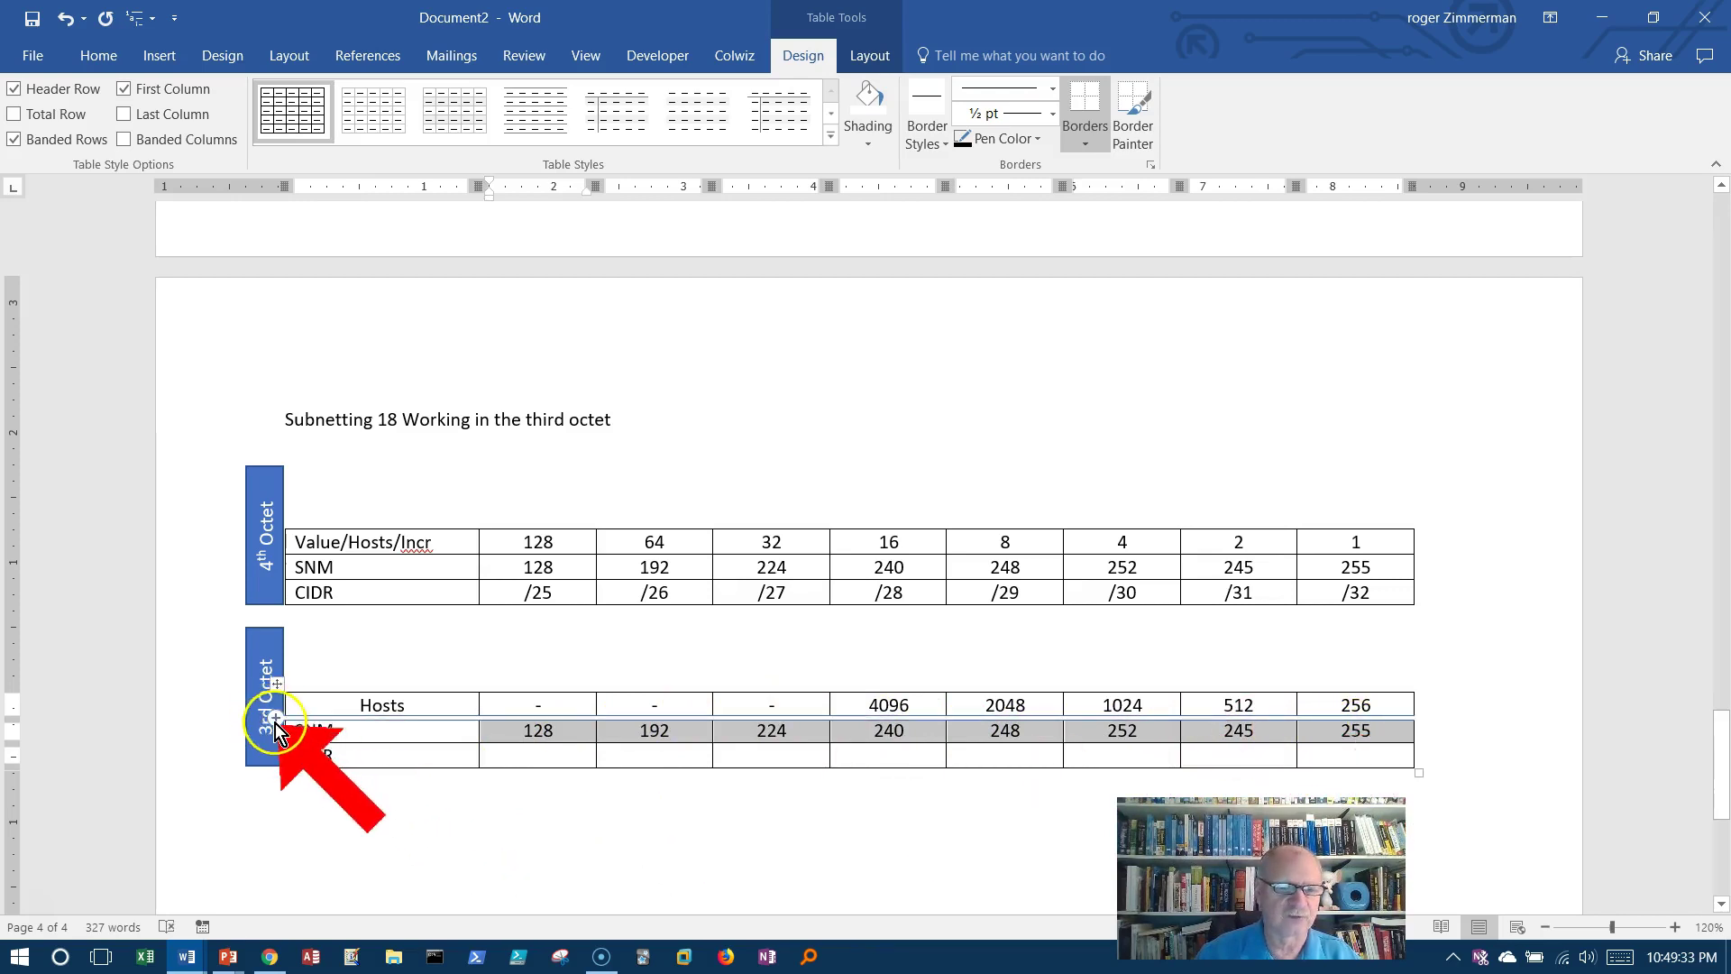
{"action": "left_click", "coordinate": [443, 817]}
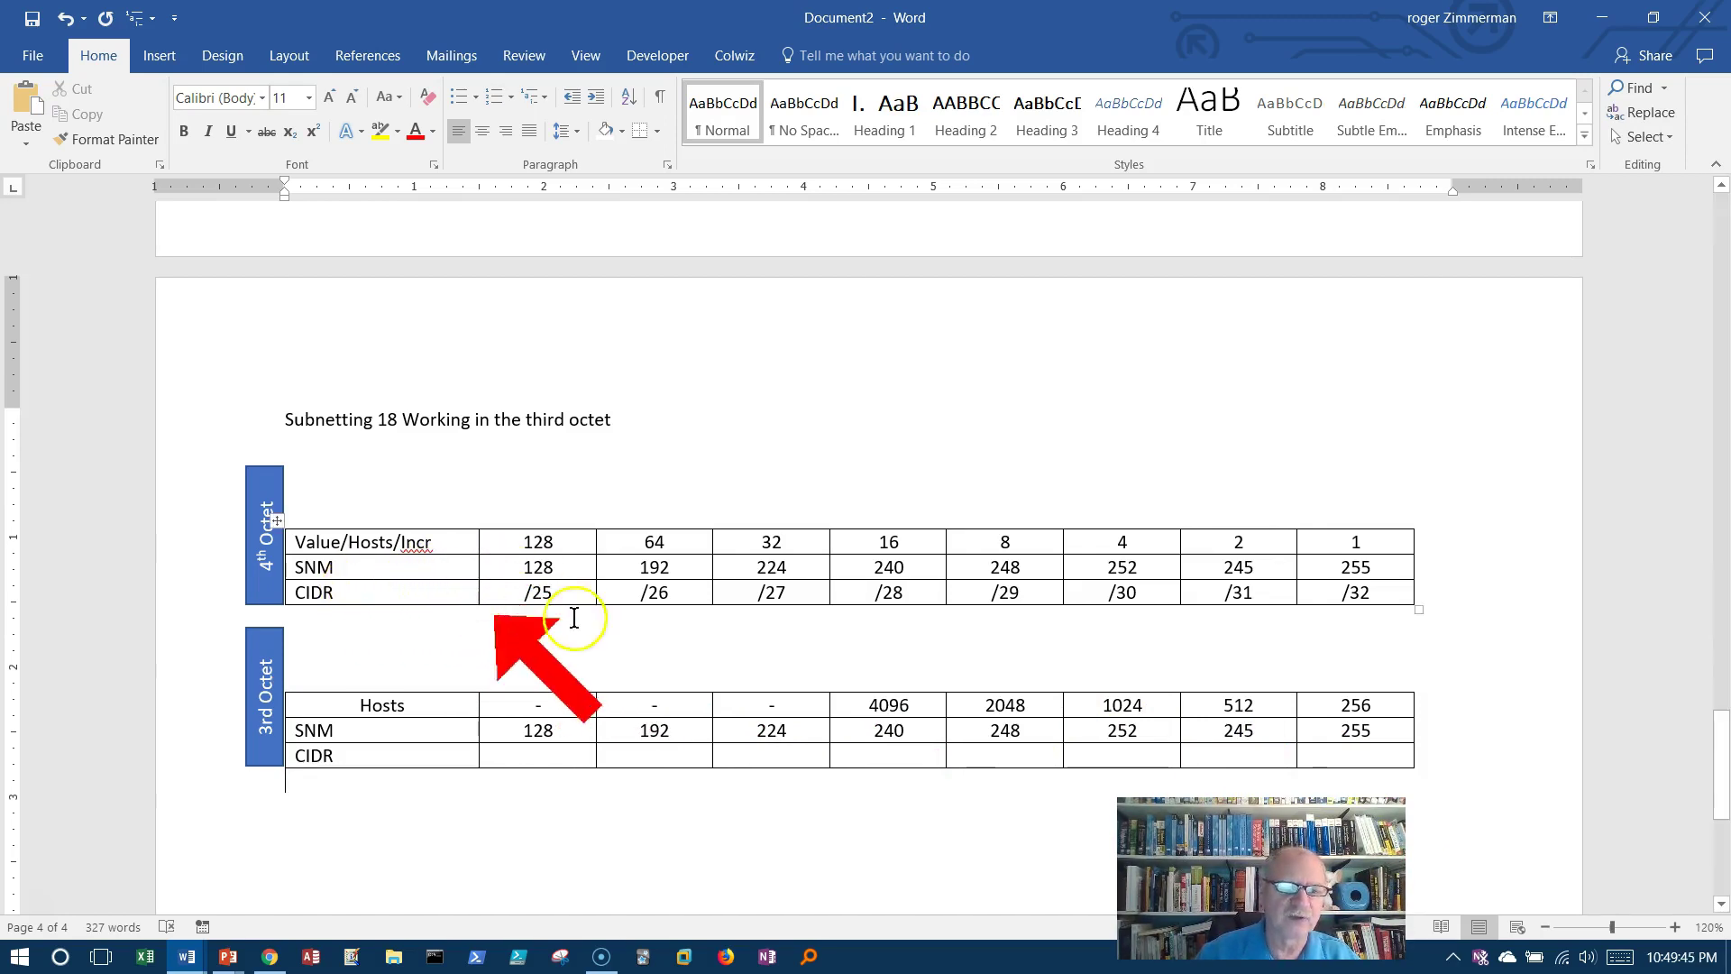
Fill the 3rd Octet CIDR row from the 255 column back to the 240 column with /24, /23, /22, /21 and /20.
{"action": "left_click", "coordinate": [1377, 762]}
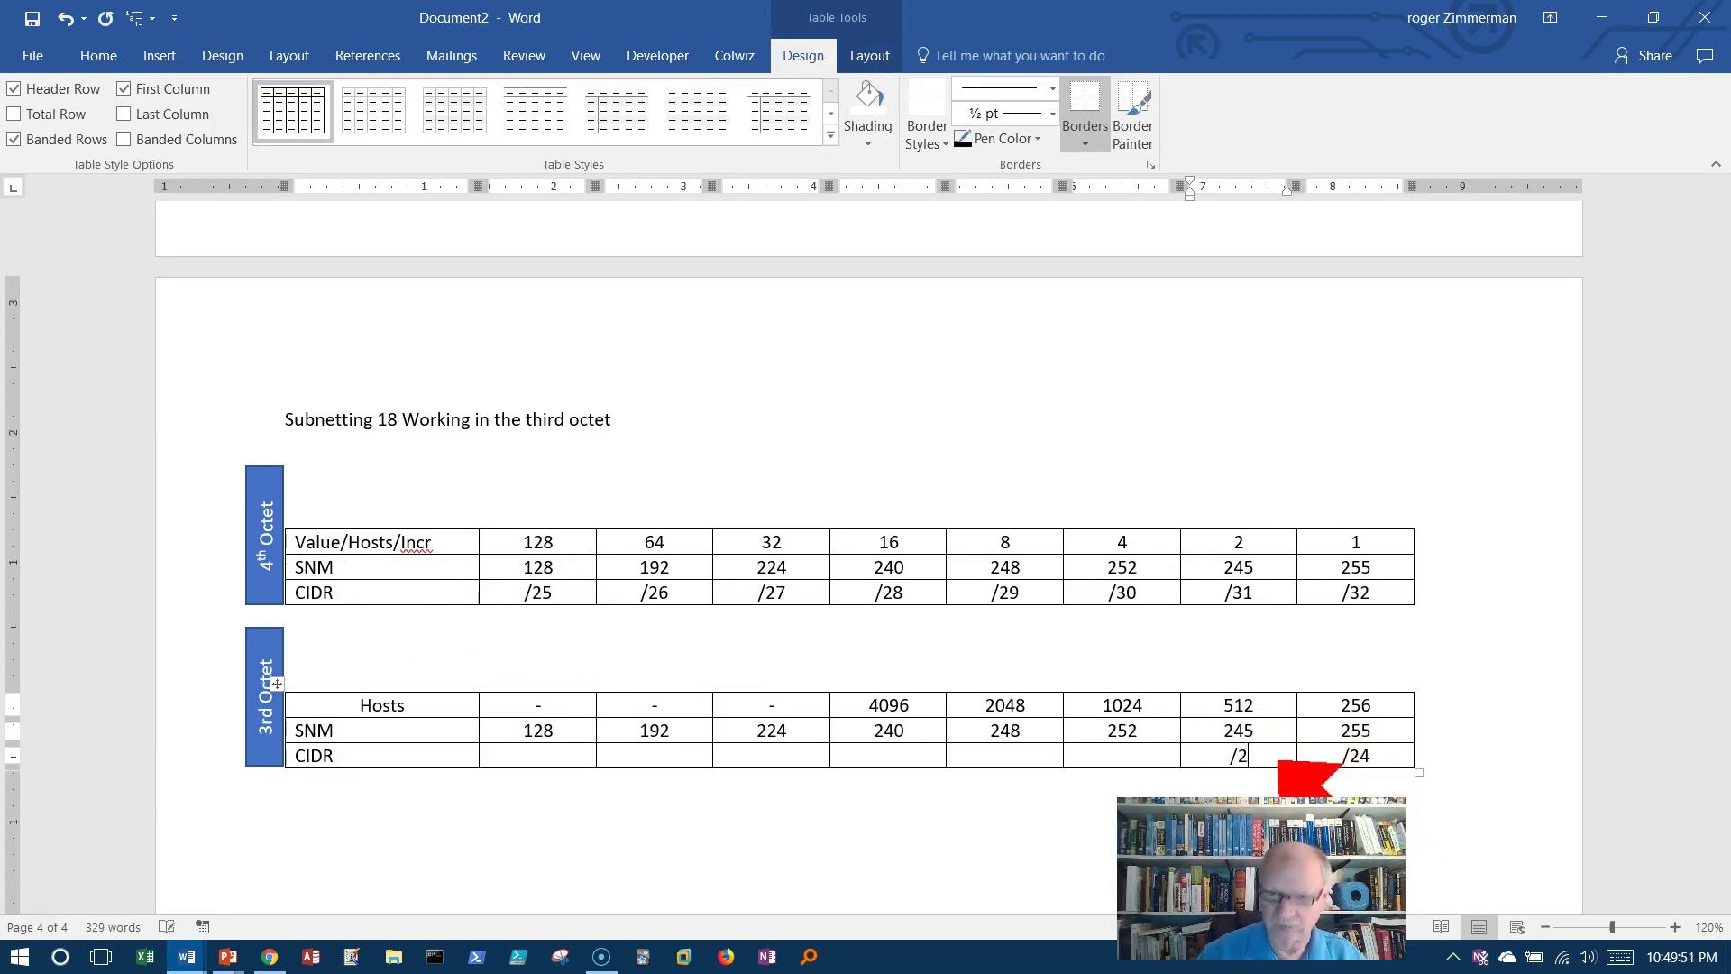
{"action": "left_click", "coordinate": [1130, 760]}
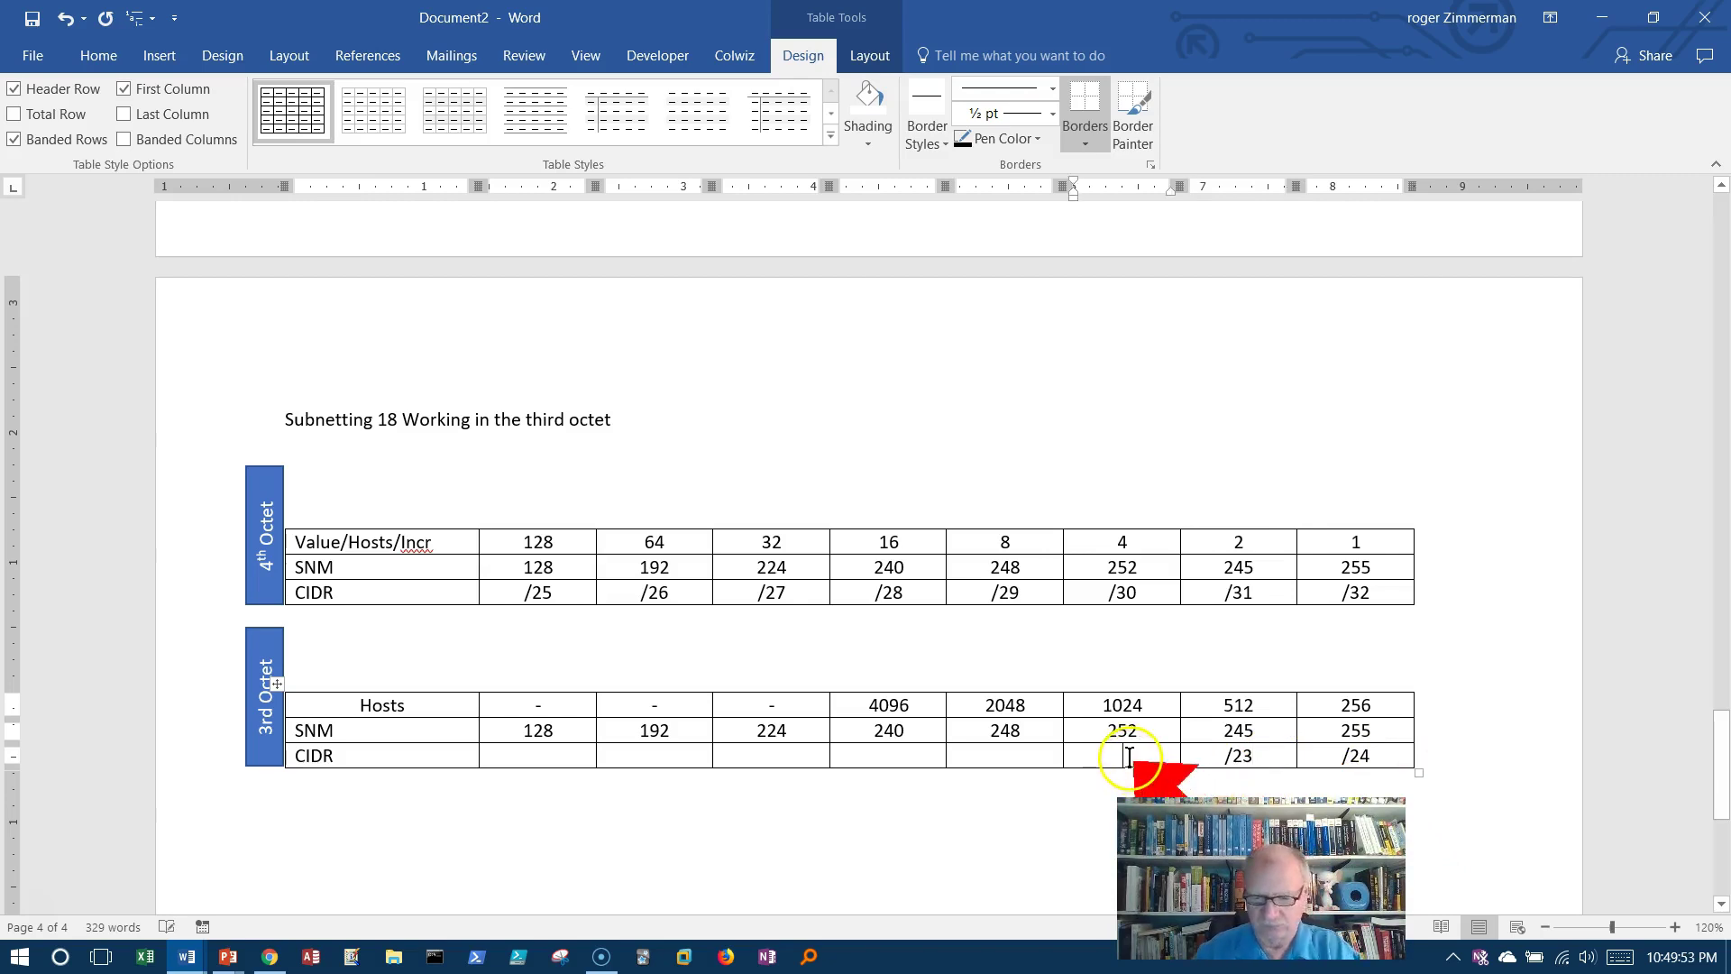
{"action": "type", "text": "/22"}
{"action": "left_click", "coordinate": [1011, 772]}
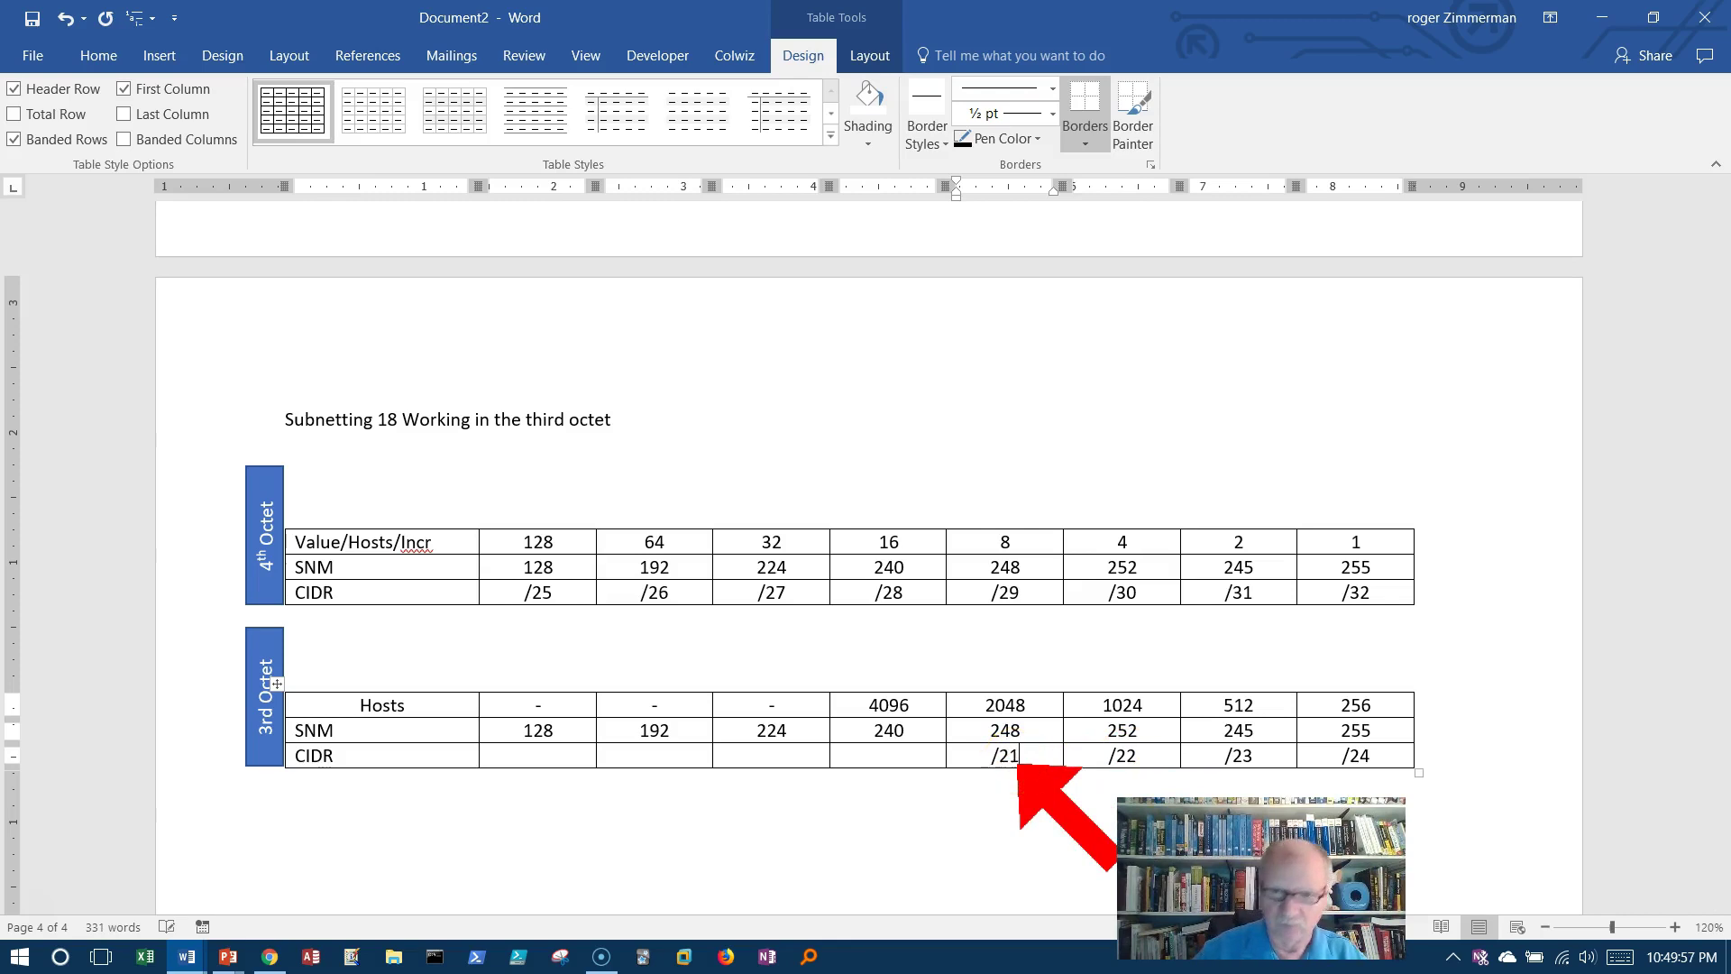
{"action": "left_click", "coordinate": [911, 762]}
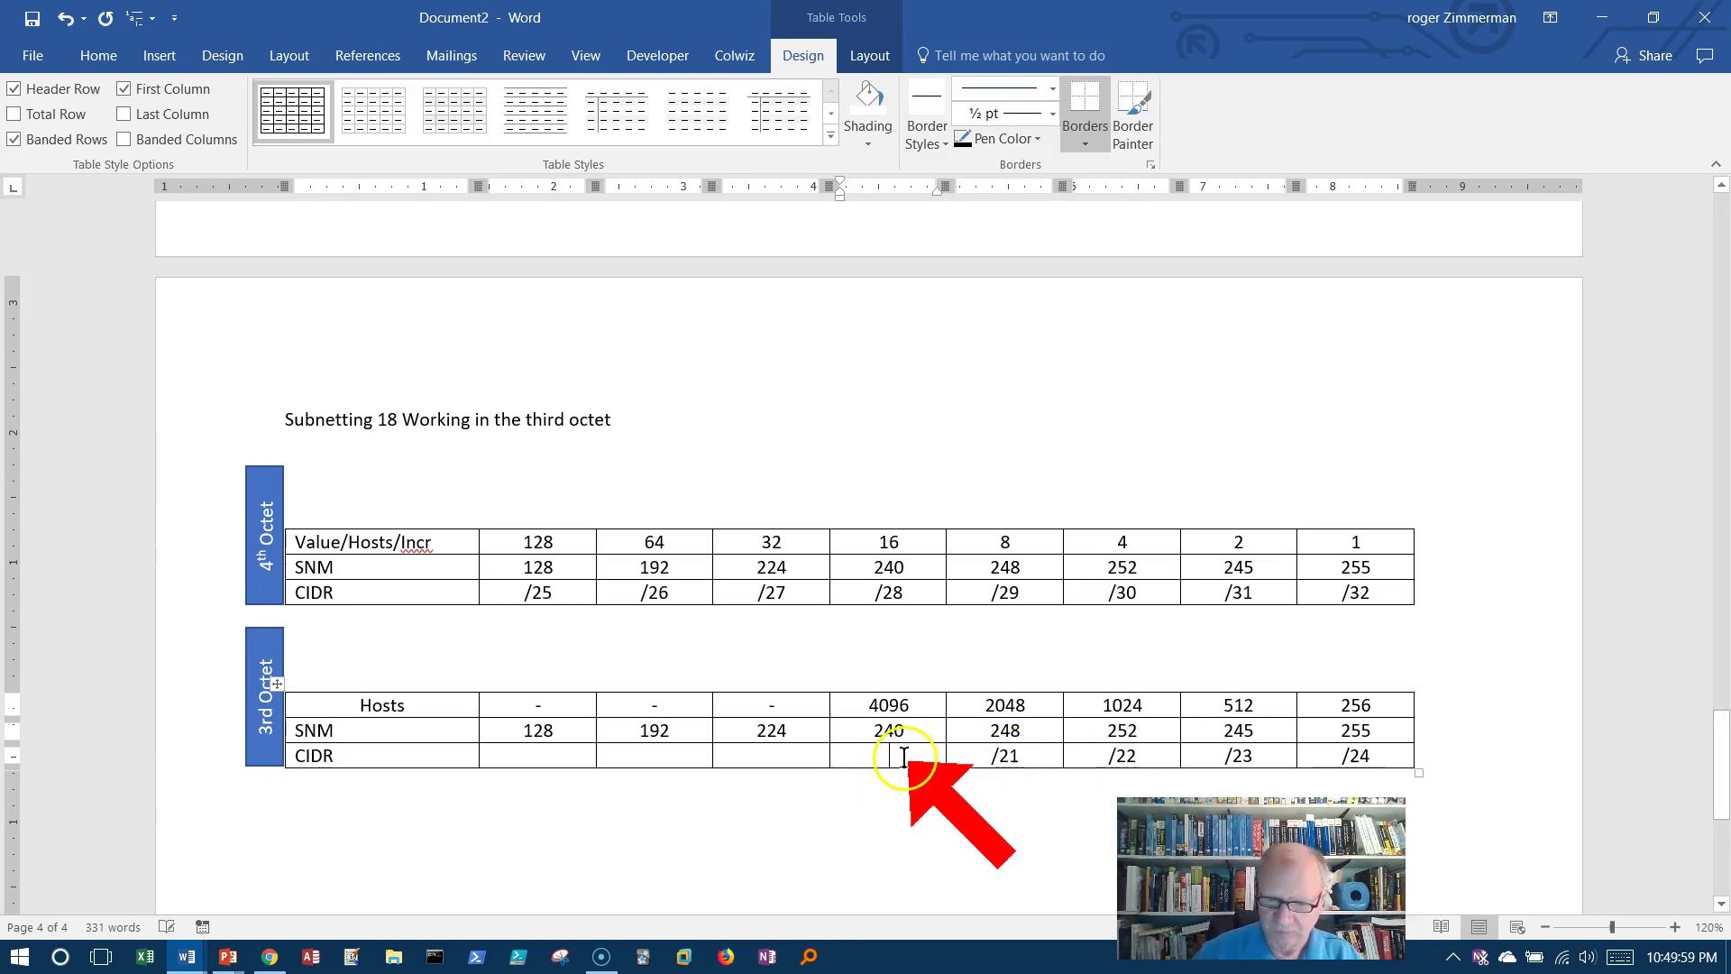
{"action": "type", "text": "/20"}
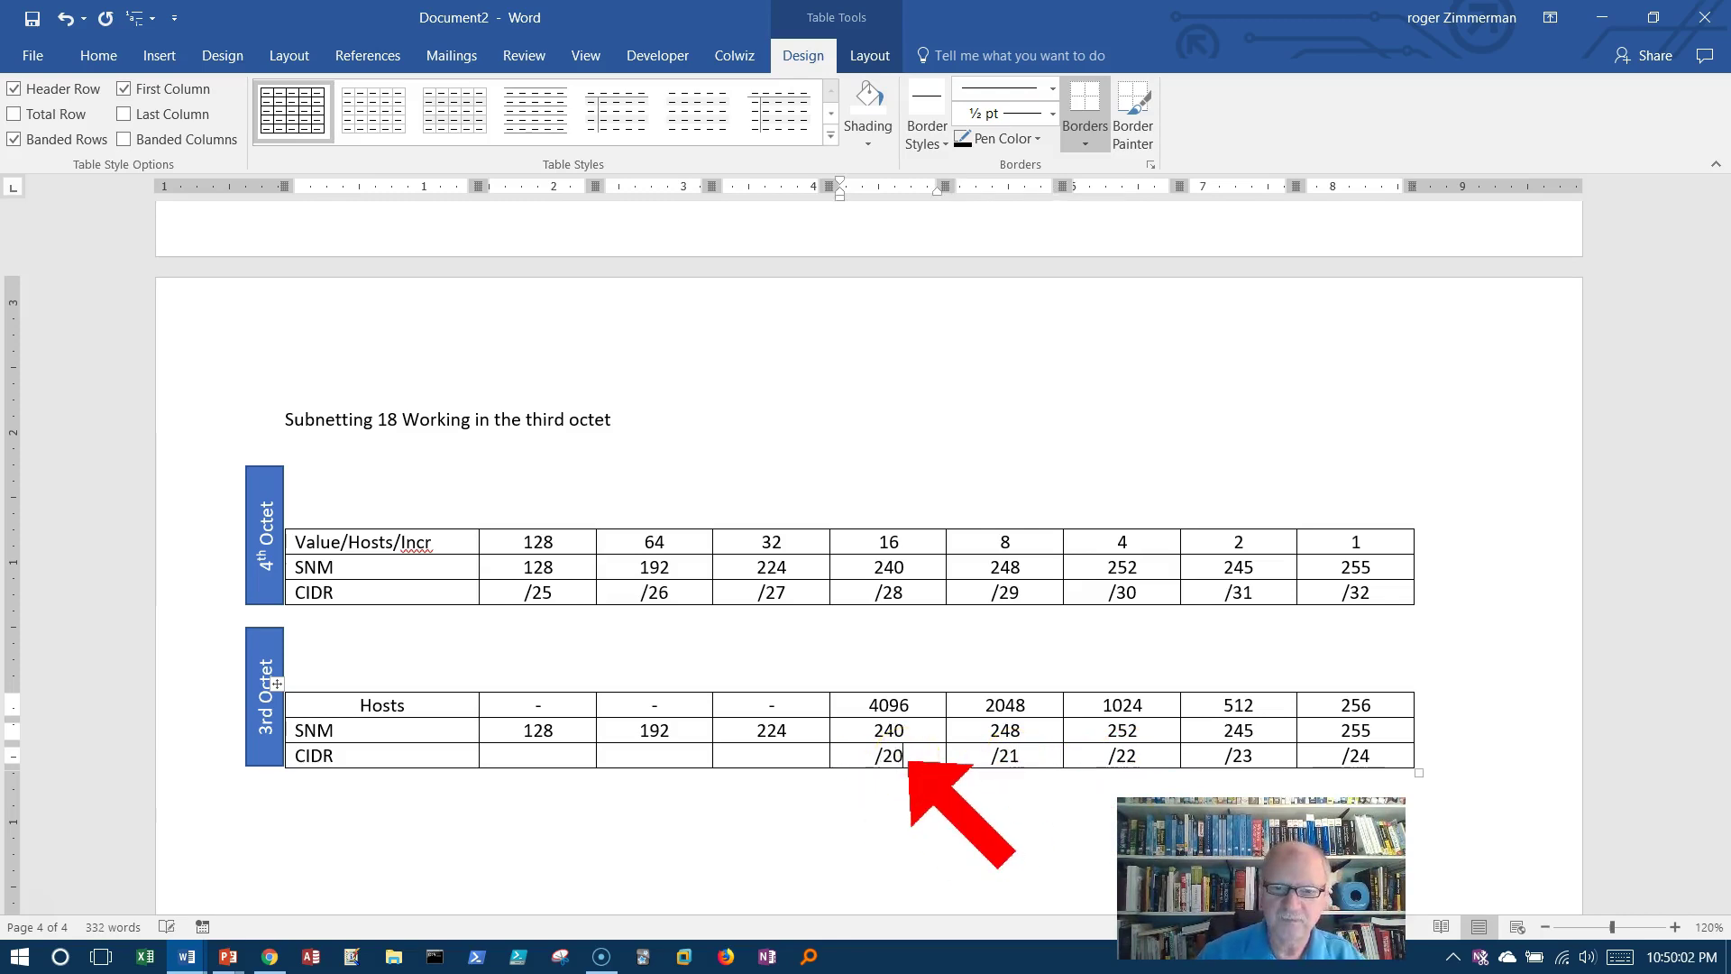
Complete the 3rd Octet CIDR row with /19, /18 and /17 in the 224, 192 and 128 columns.
{"action": "left_click", "coordinate": [791, 760]}
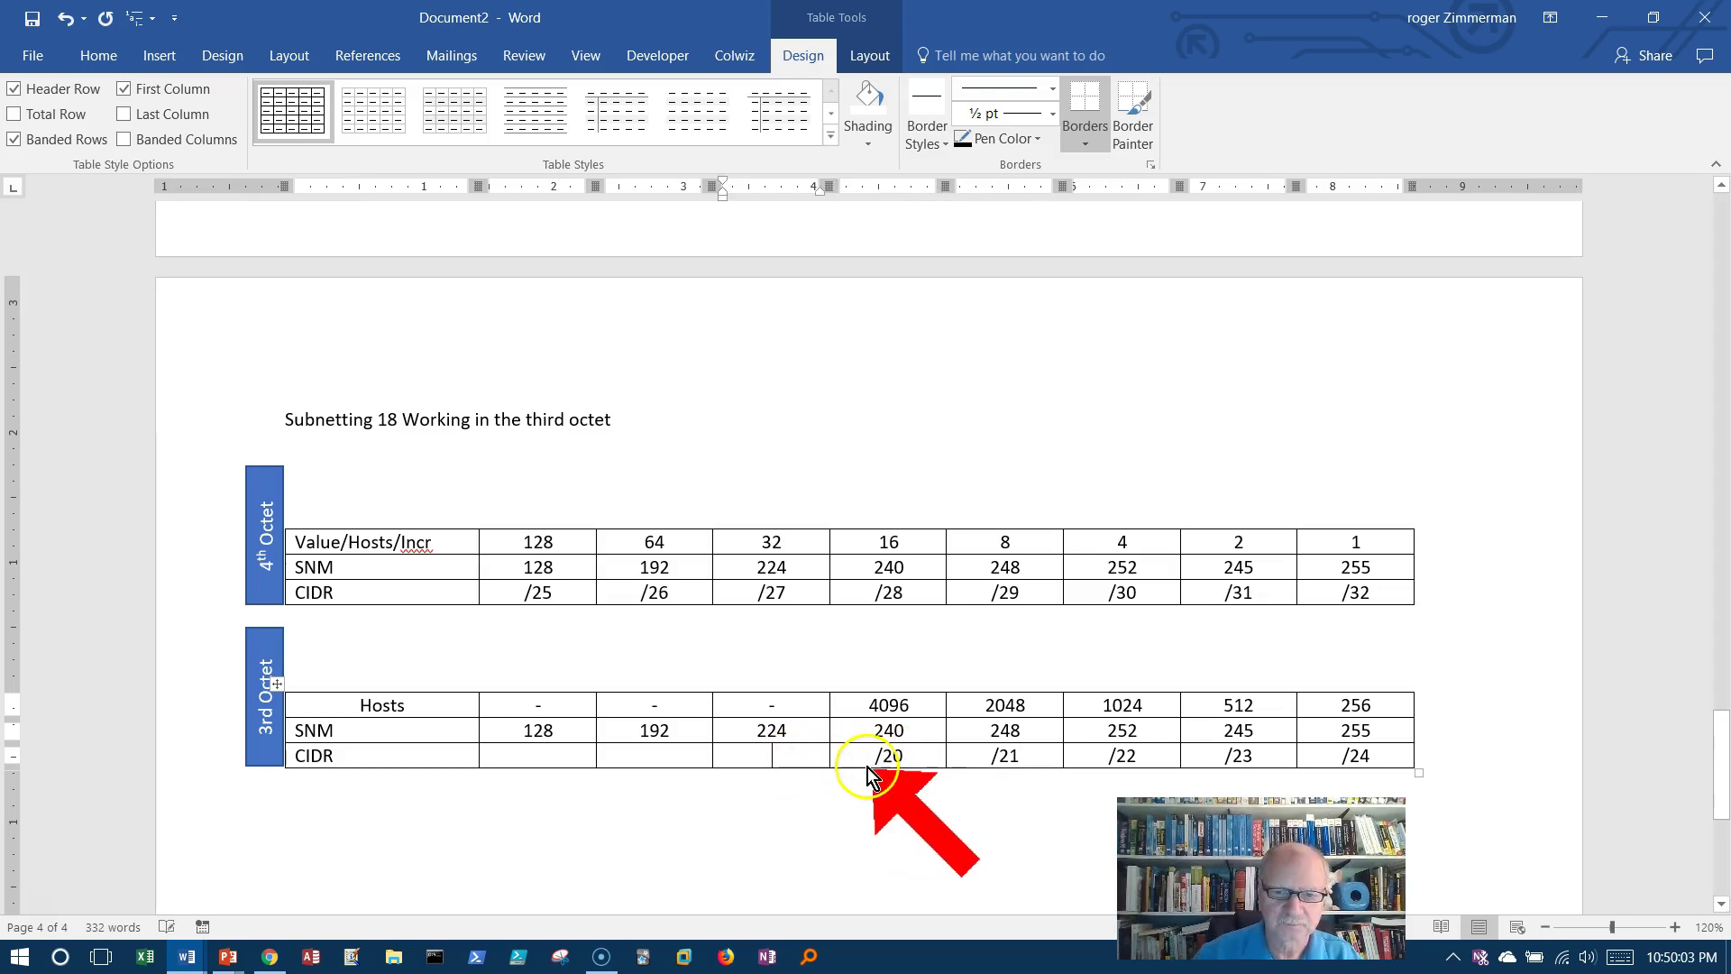
{"action": "type", "text": "/19"}
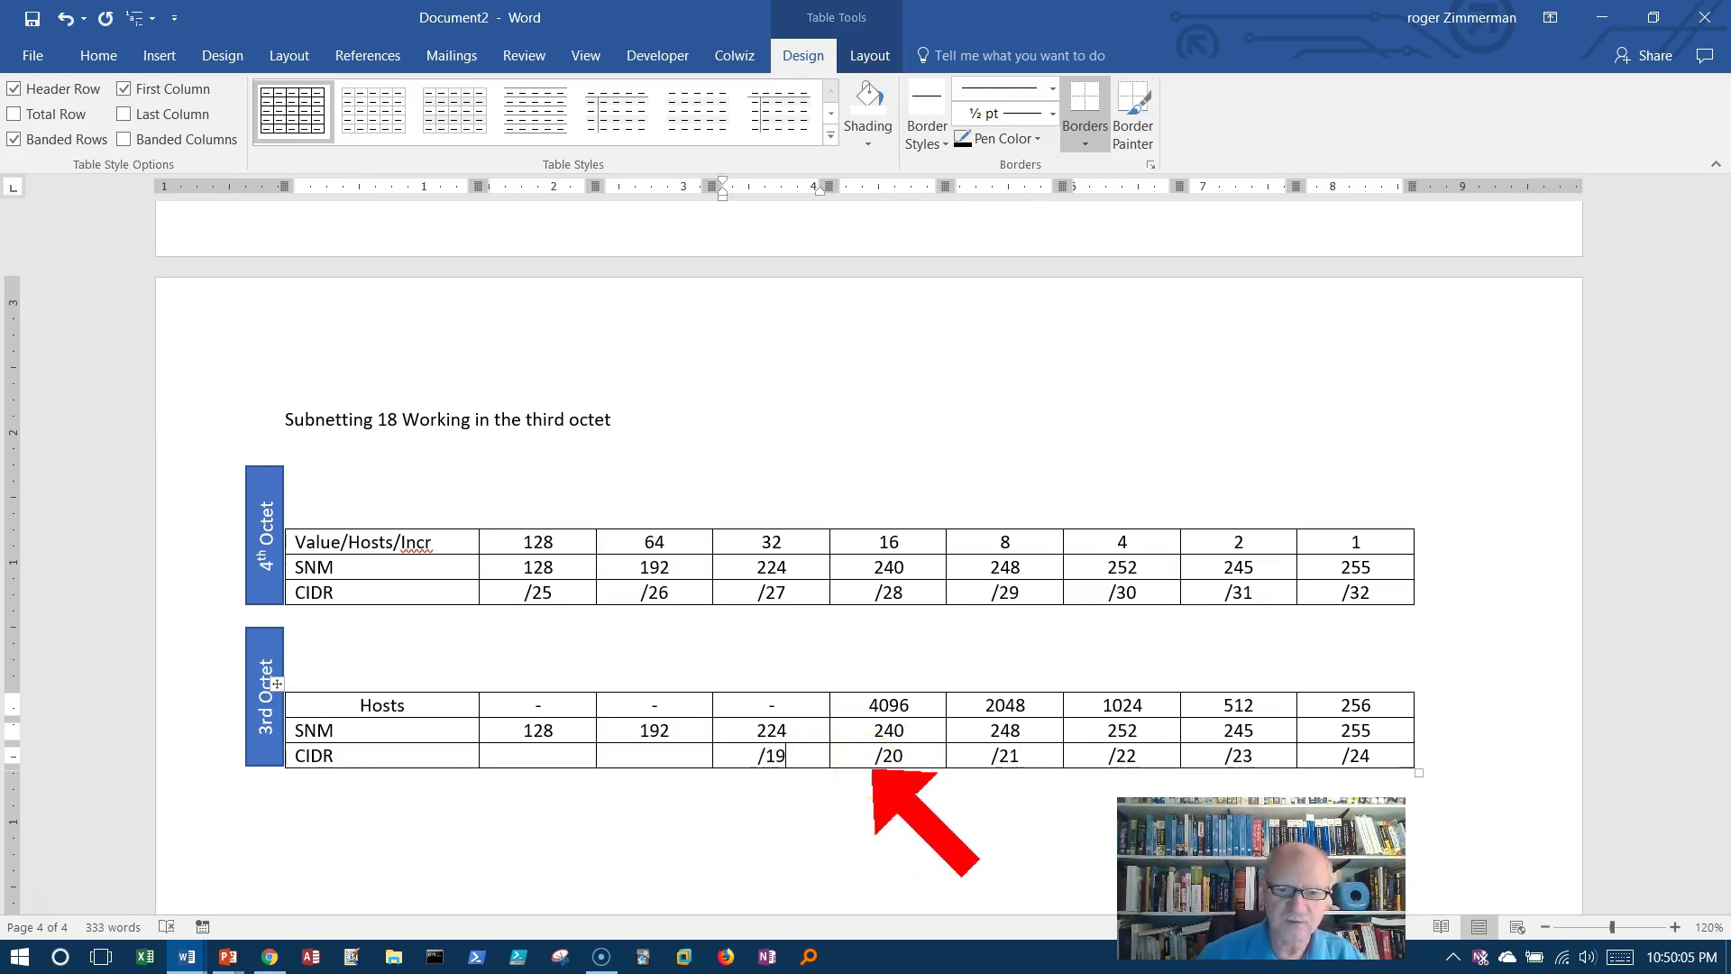
{"action": "left_click", "coordinate": [647, 753]}
{"action": "type", "text": "/18"}
{"action": "left_click", "coordinate": [580, 763]}
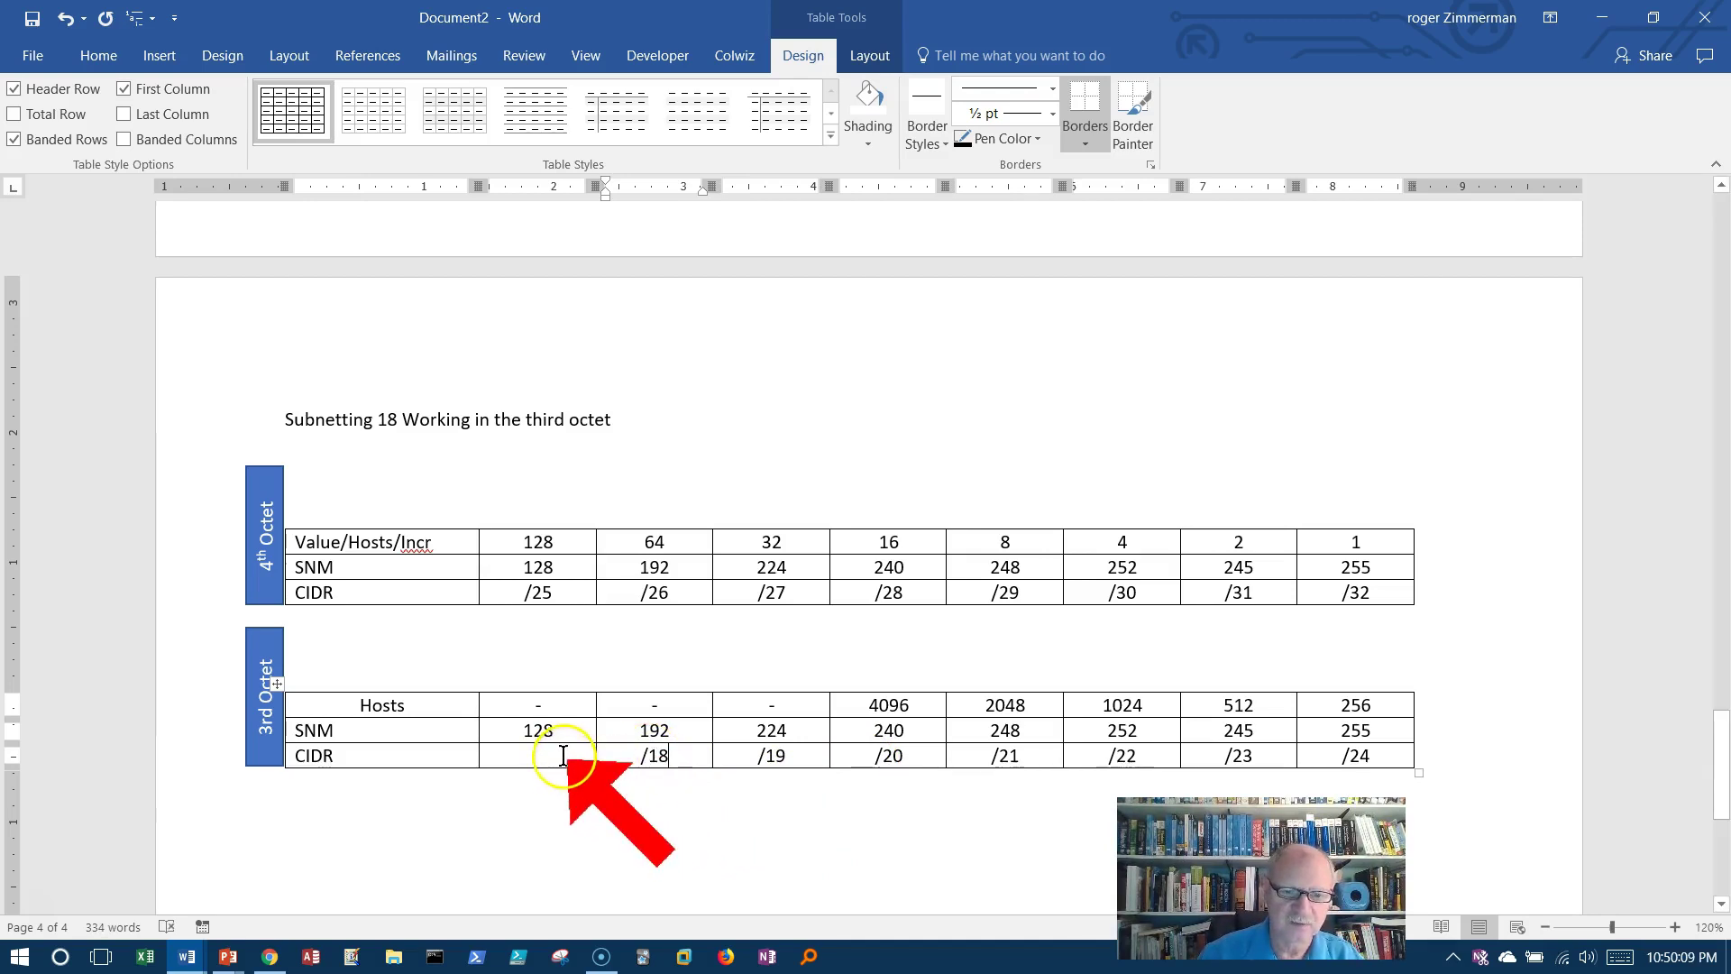
{"action": "left_click", "coordinate": [563, 756]}
{"action": "type", "text": "/17"}
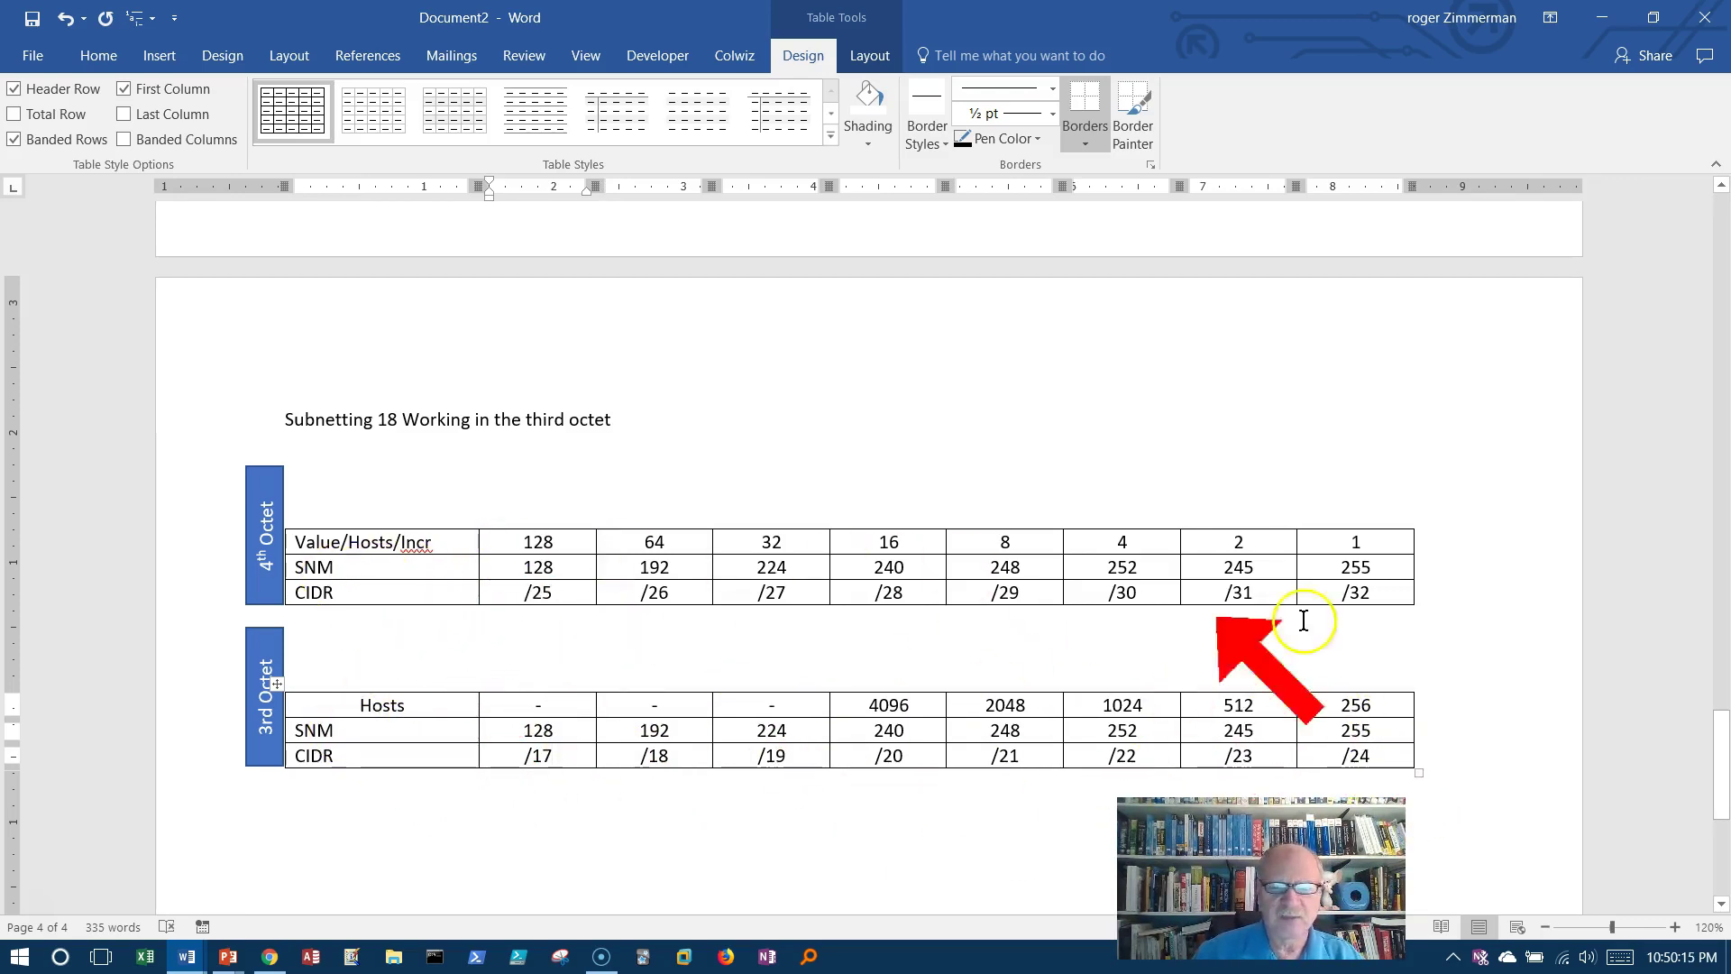
Delete the whole SNM row from the 3rd Octet table.
{"action": "left_click_drag", "start_coordinate": [1386, 732], "coordinate": [434, 738]}
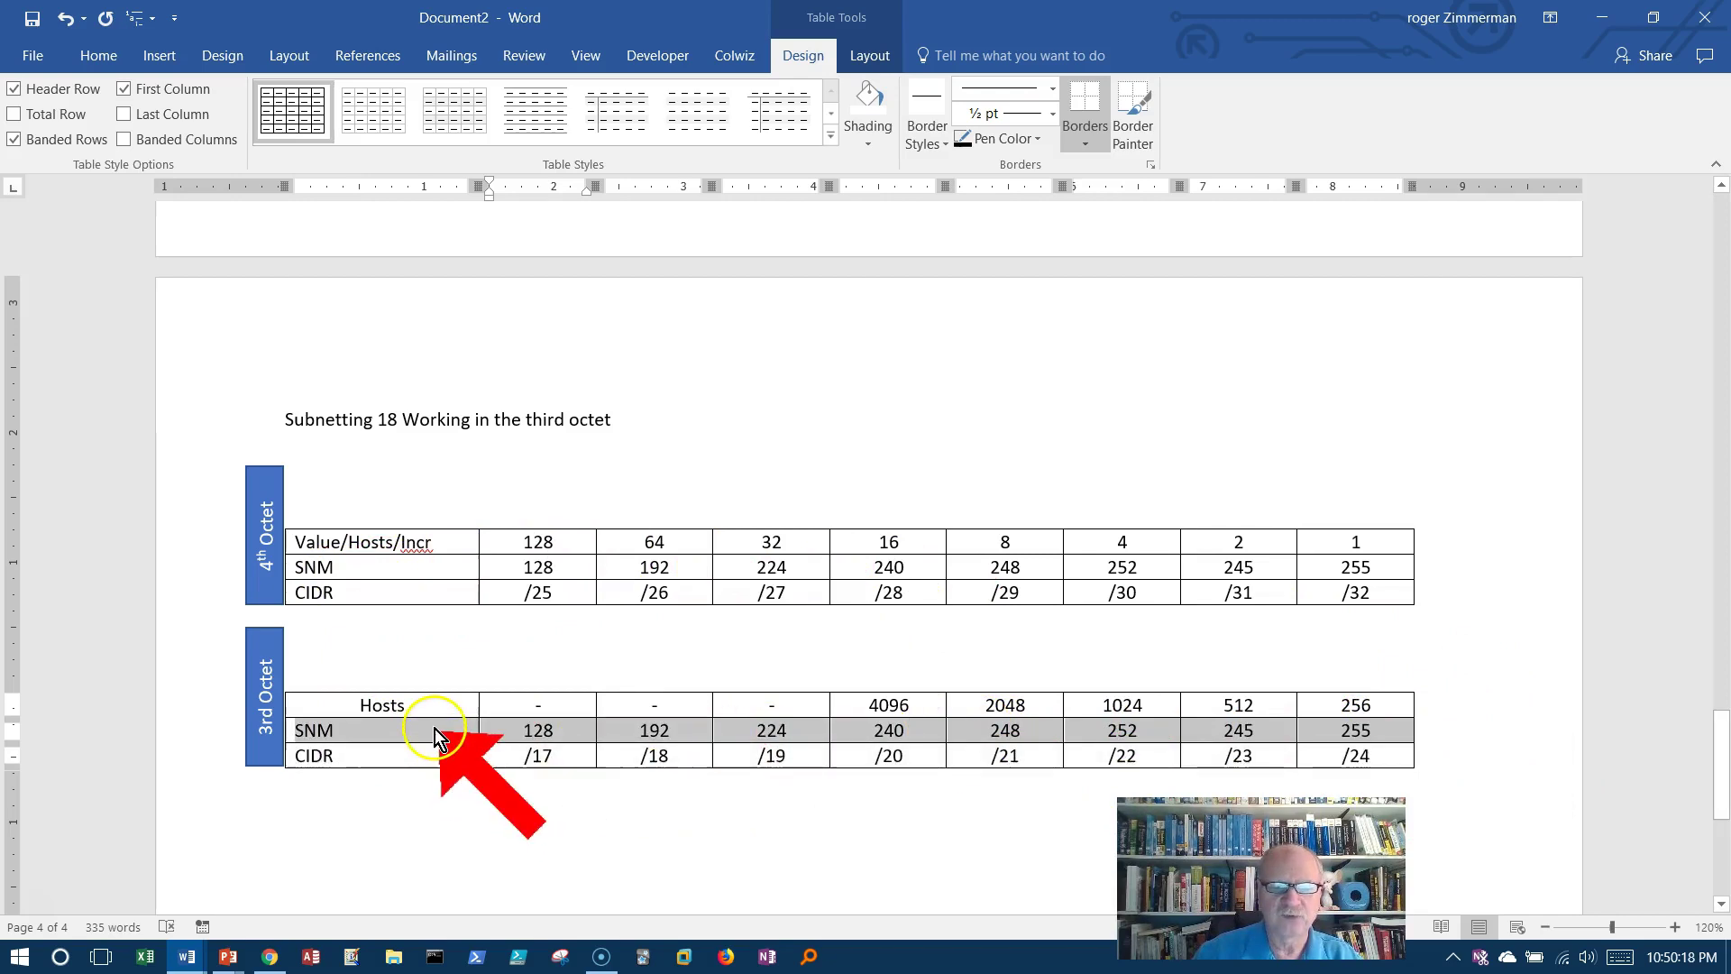
{"action": "left_click", "coordinate": [872, 52]}
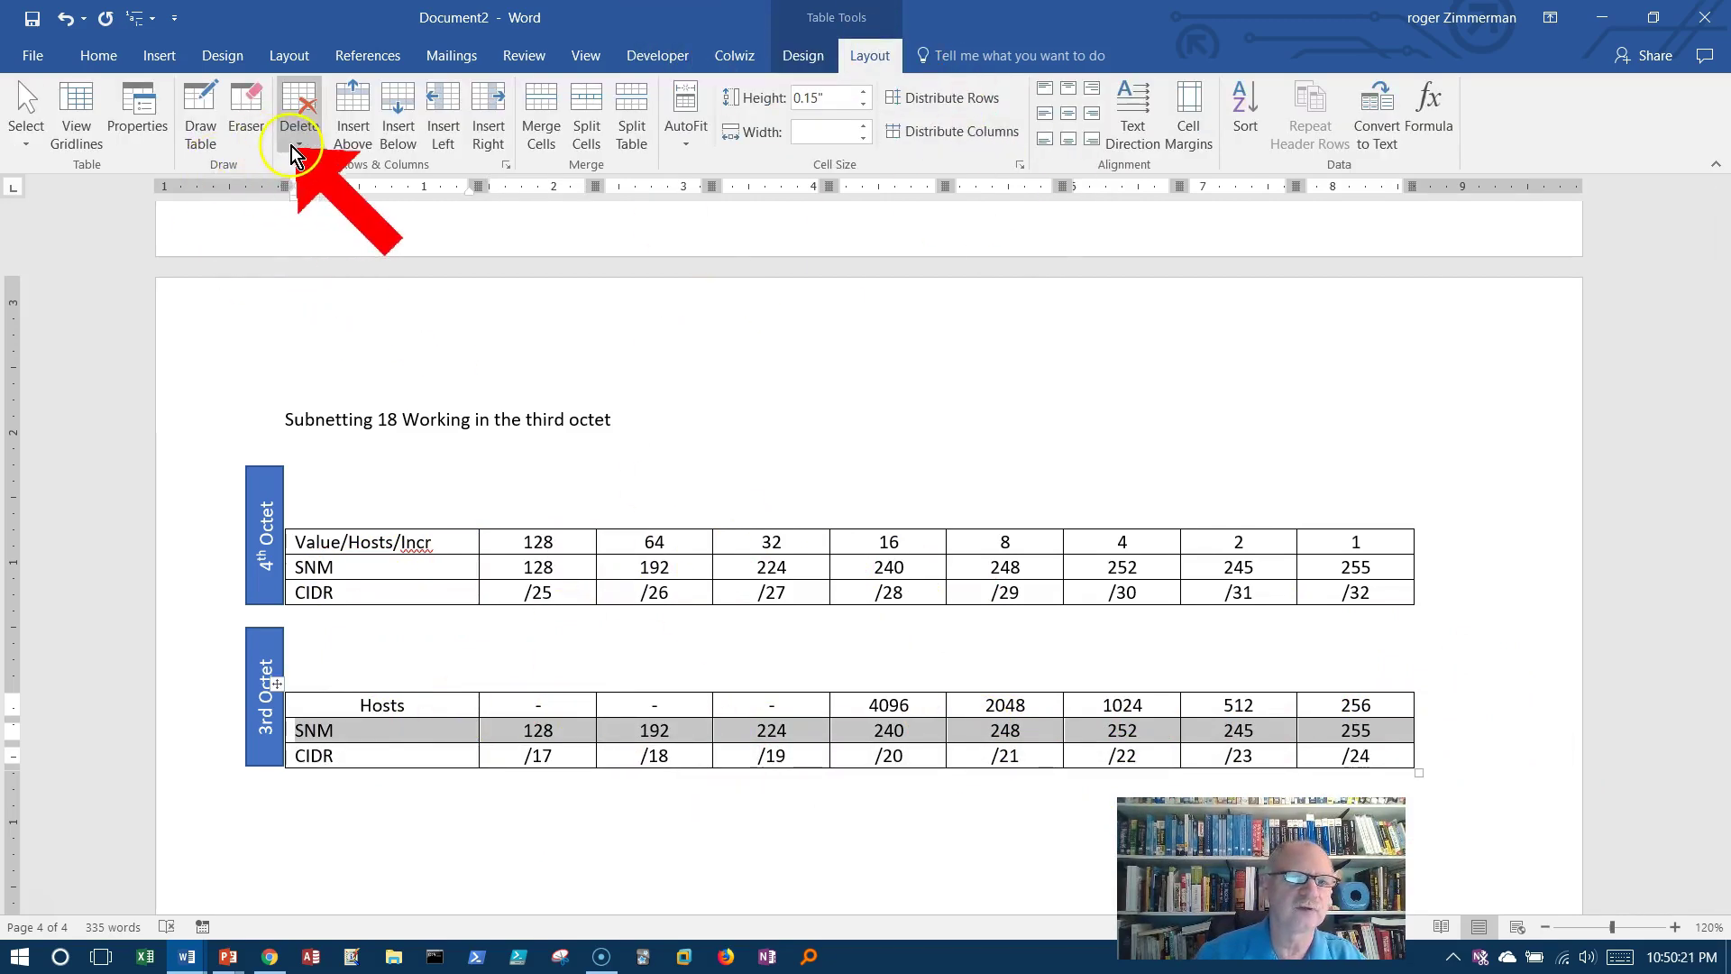
{"action": "left_click", "coordinate": [365, 226]}
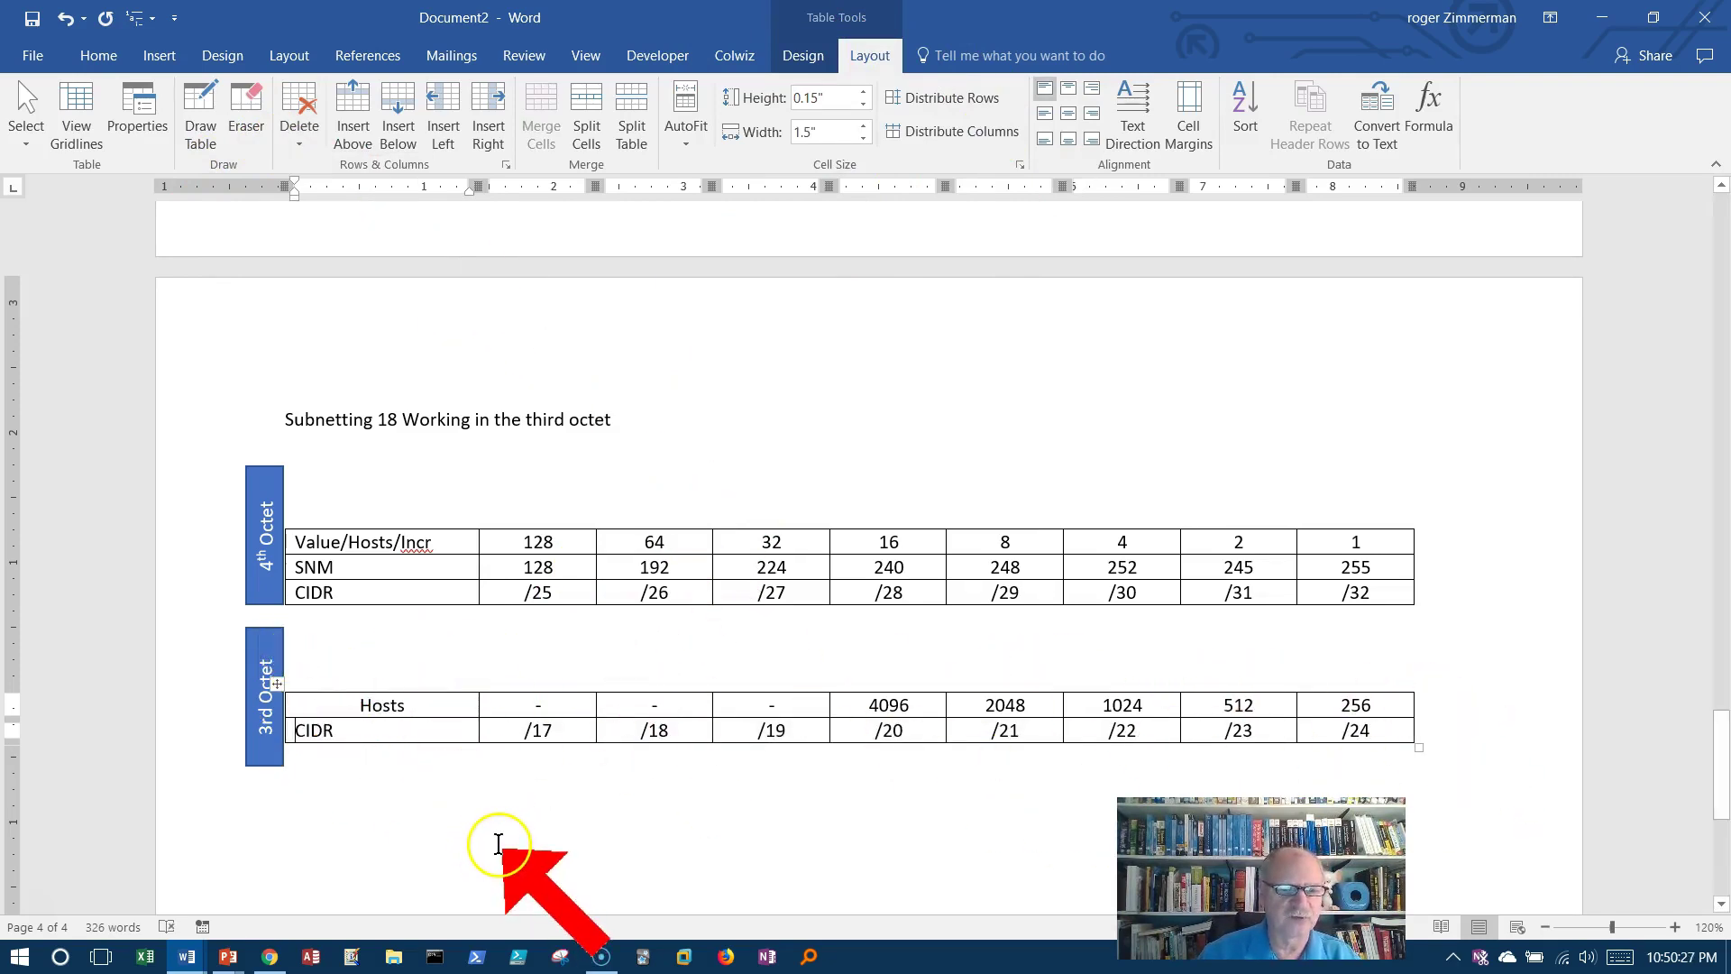
Left-align the Hosts label in the 3rd Octet table.
{"action": "double_click", "coordinate": [409, 706]}
{"action": "left_click", "coordinate": [96, 56]}
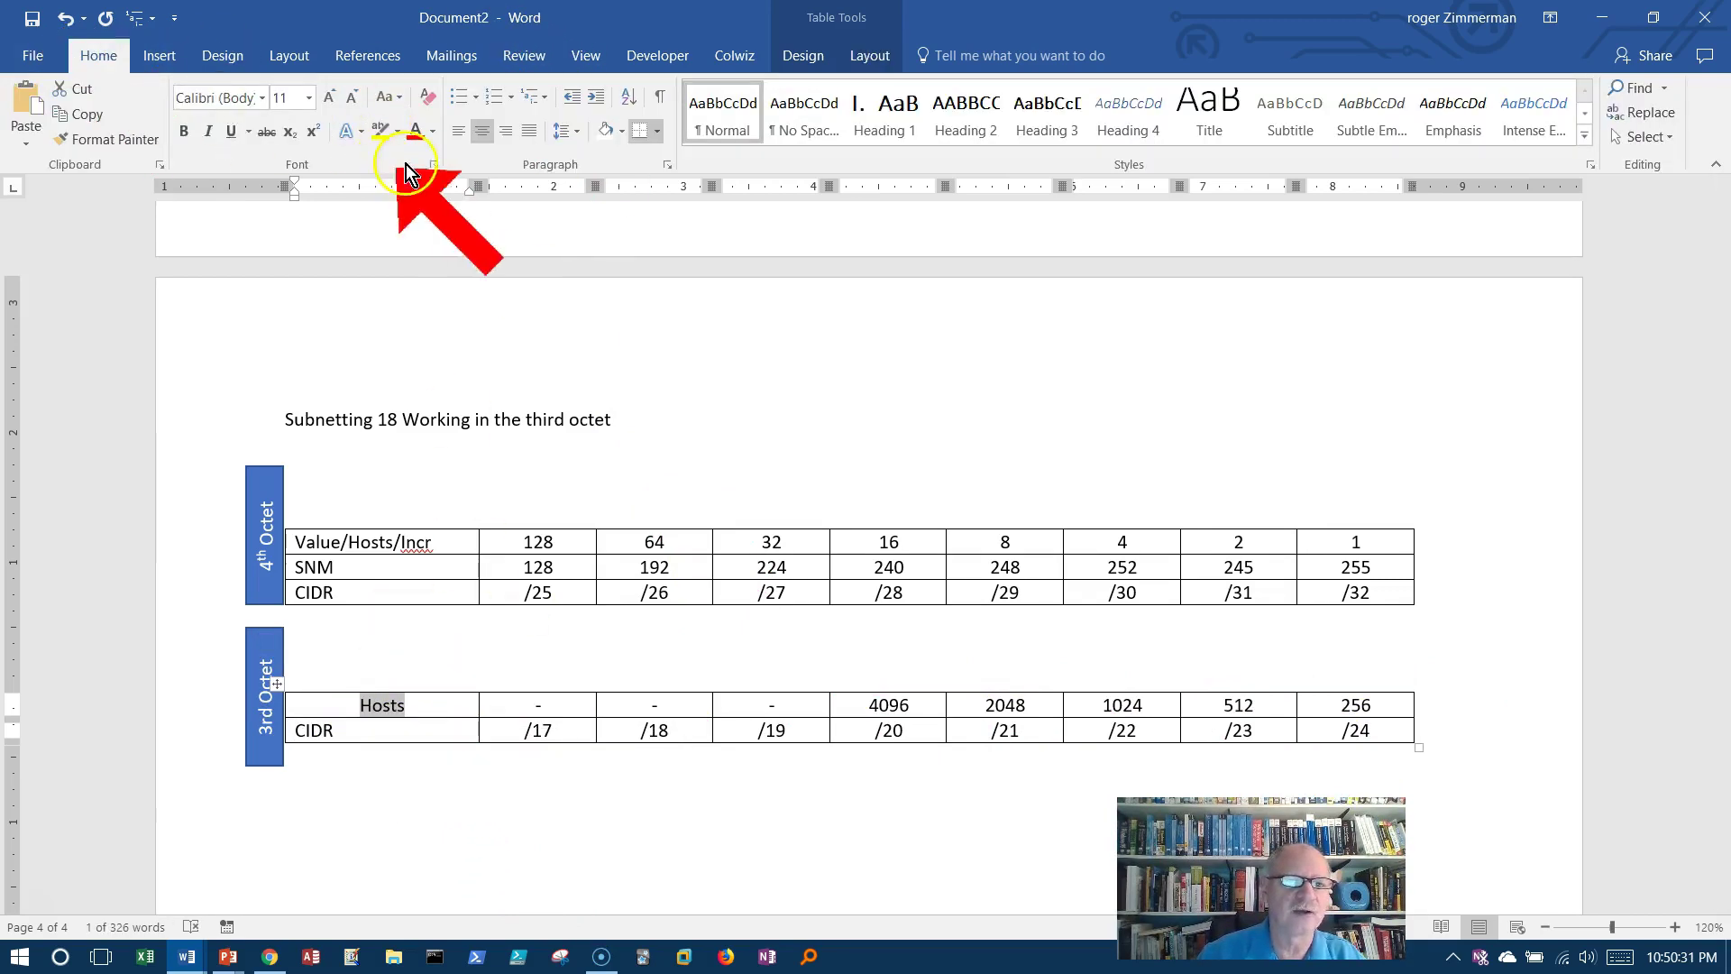
{"action": "left_click", "coordinate": [455, 128]}
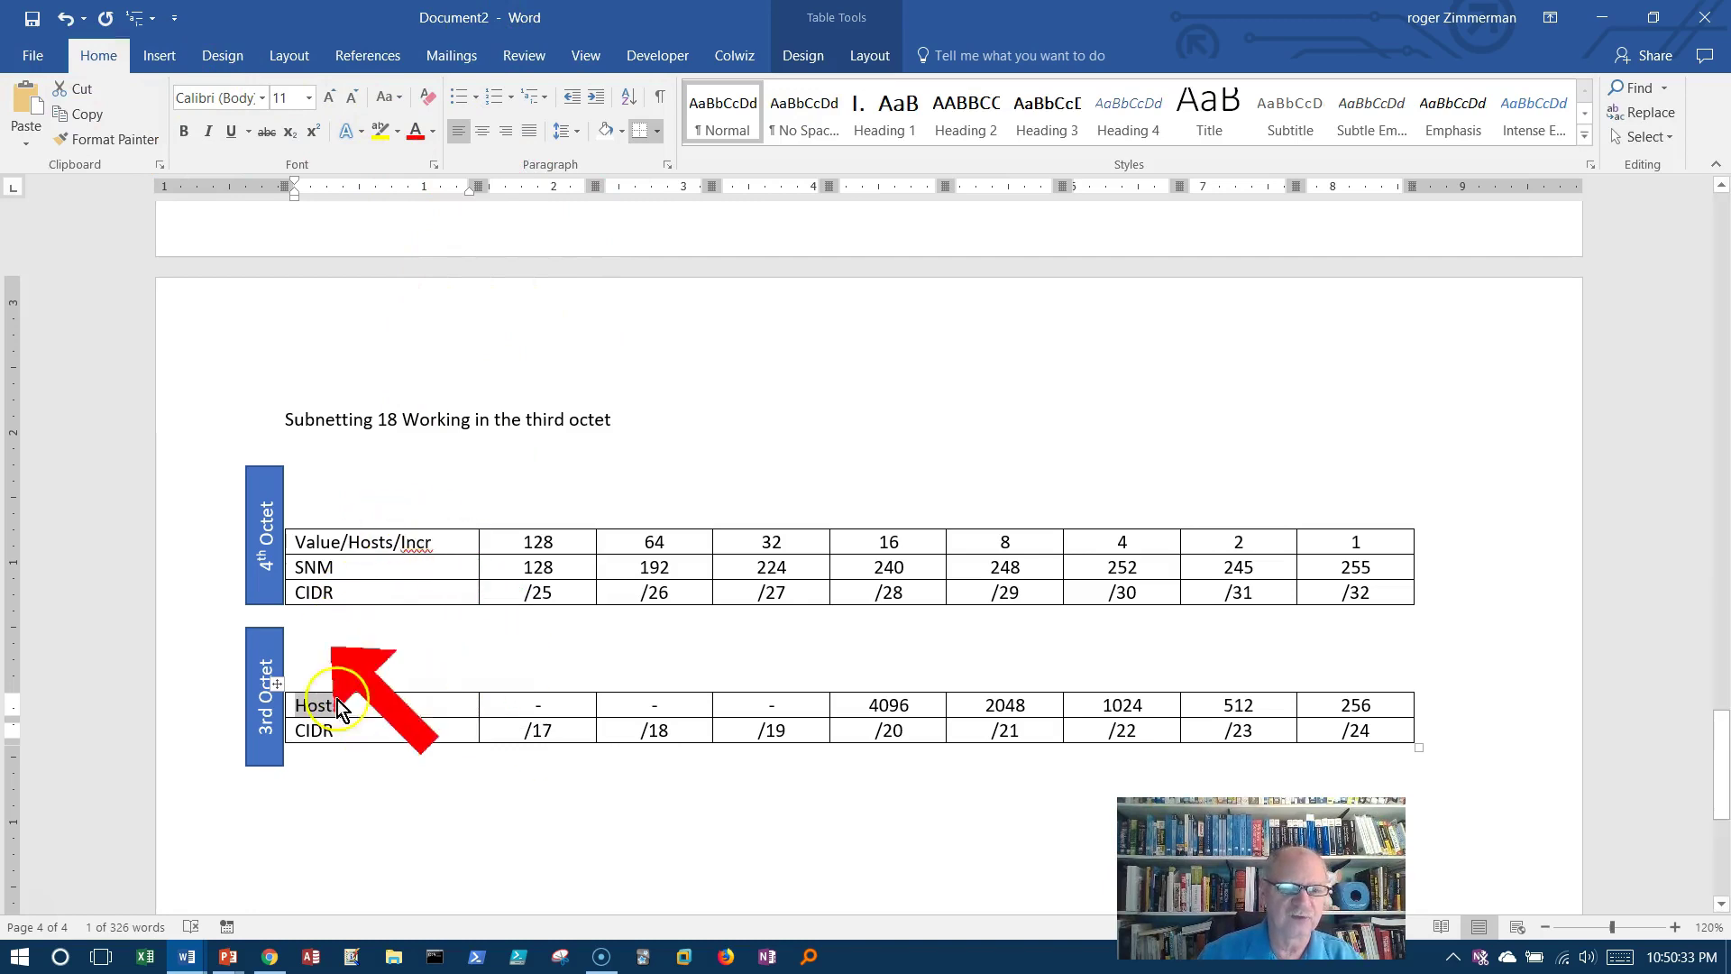